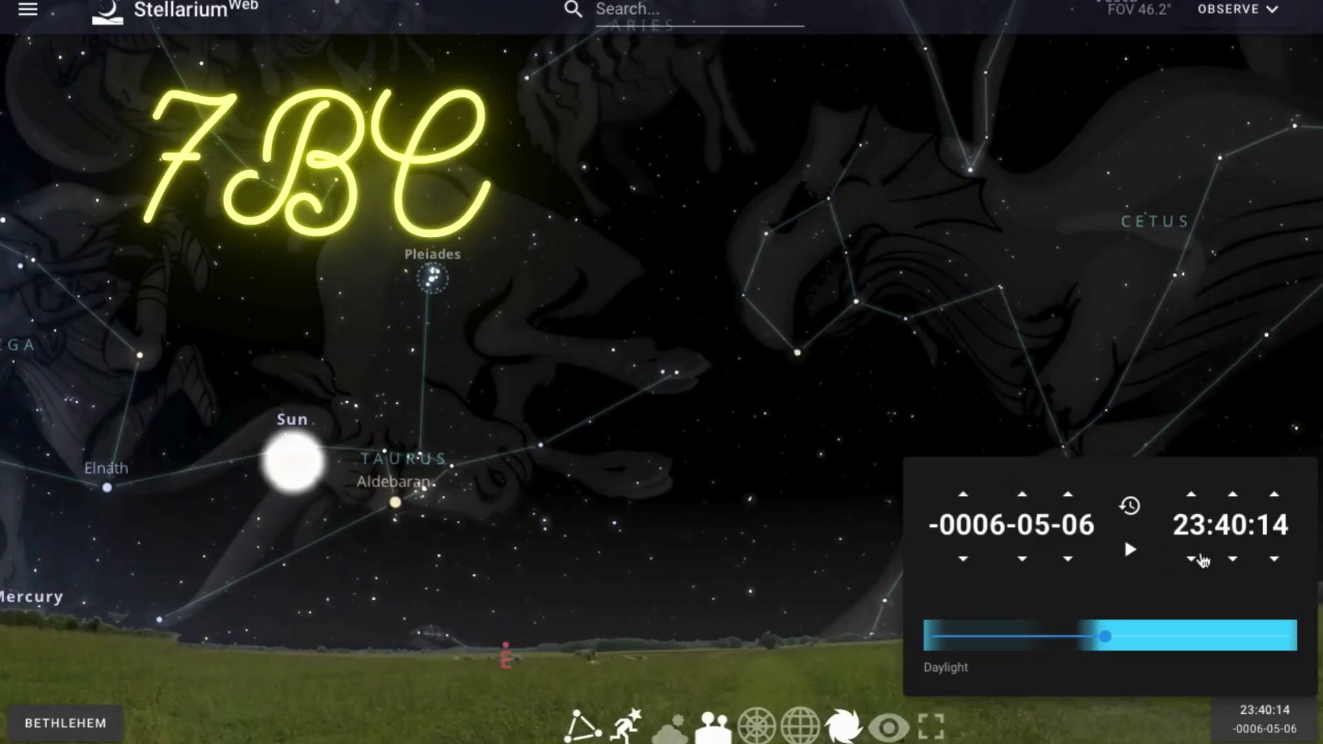
# Move the clock back two hours and advance the date day by day toward May 18.
pyautogui.click(1193, 558)
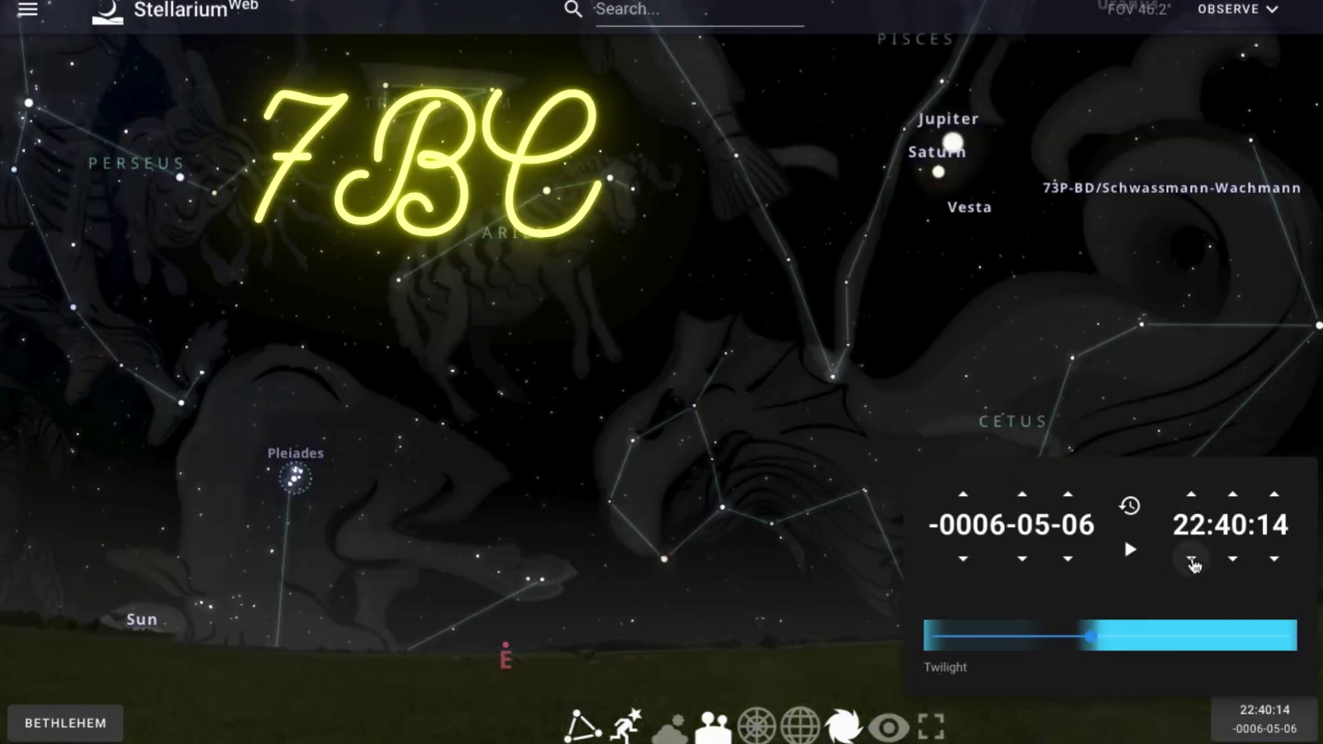
pyautogui.click(1192, 560)
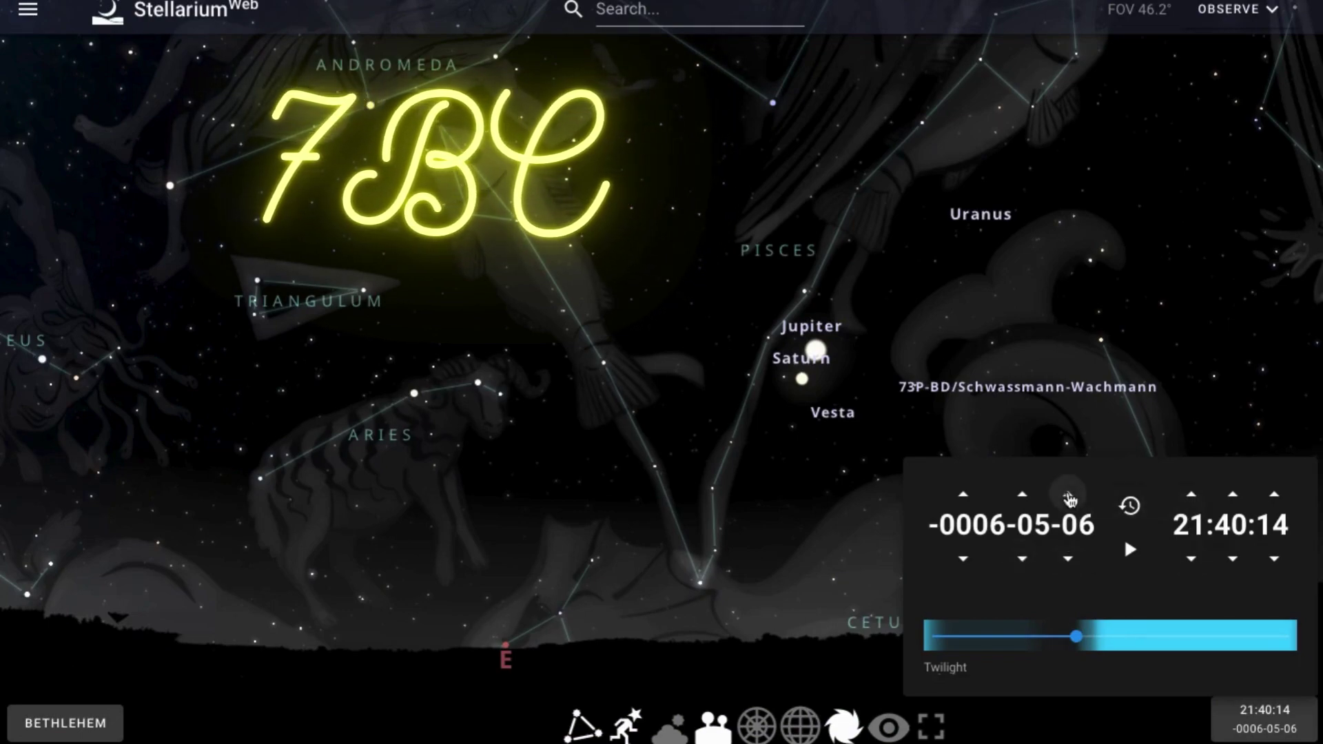
pyautogui.click(1070, 498)
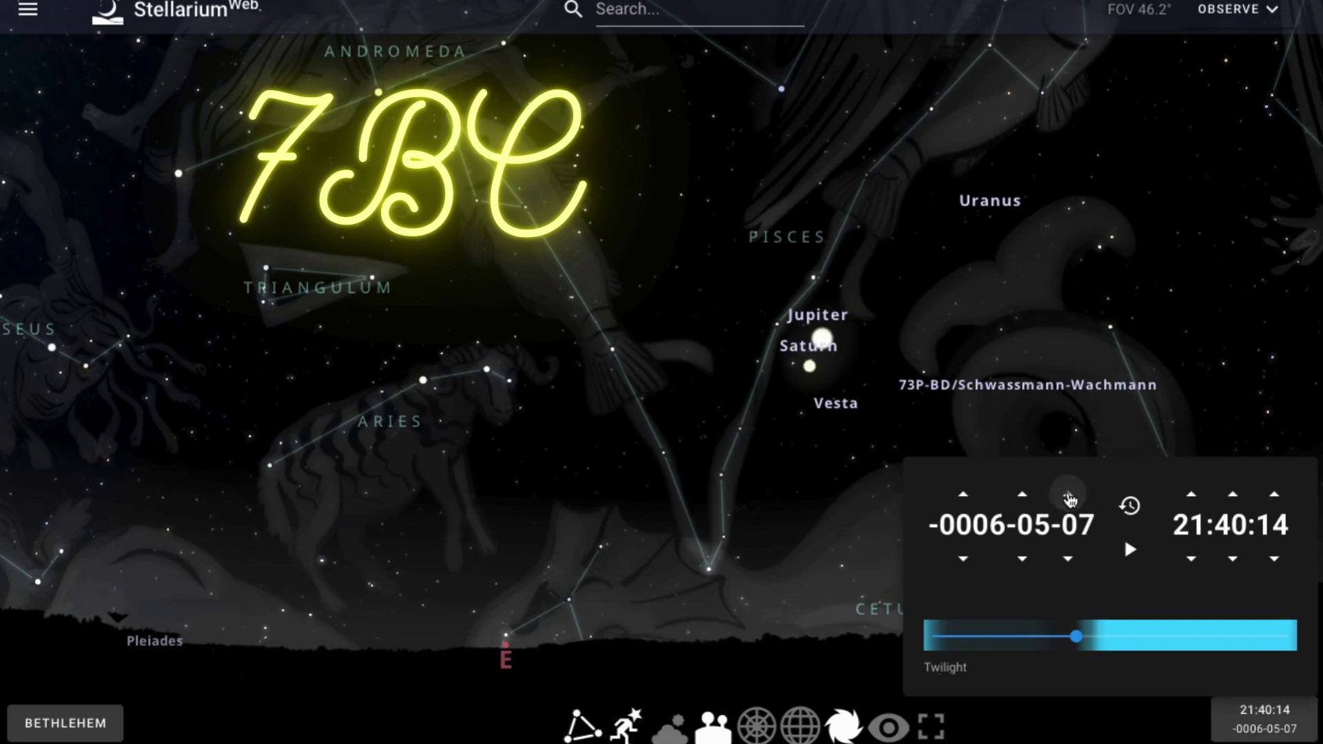
pyautogui.click(1069, 497)
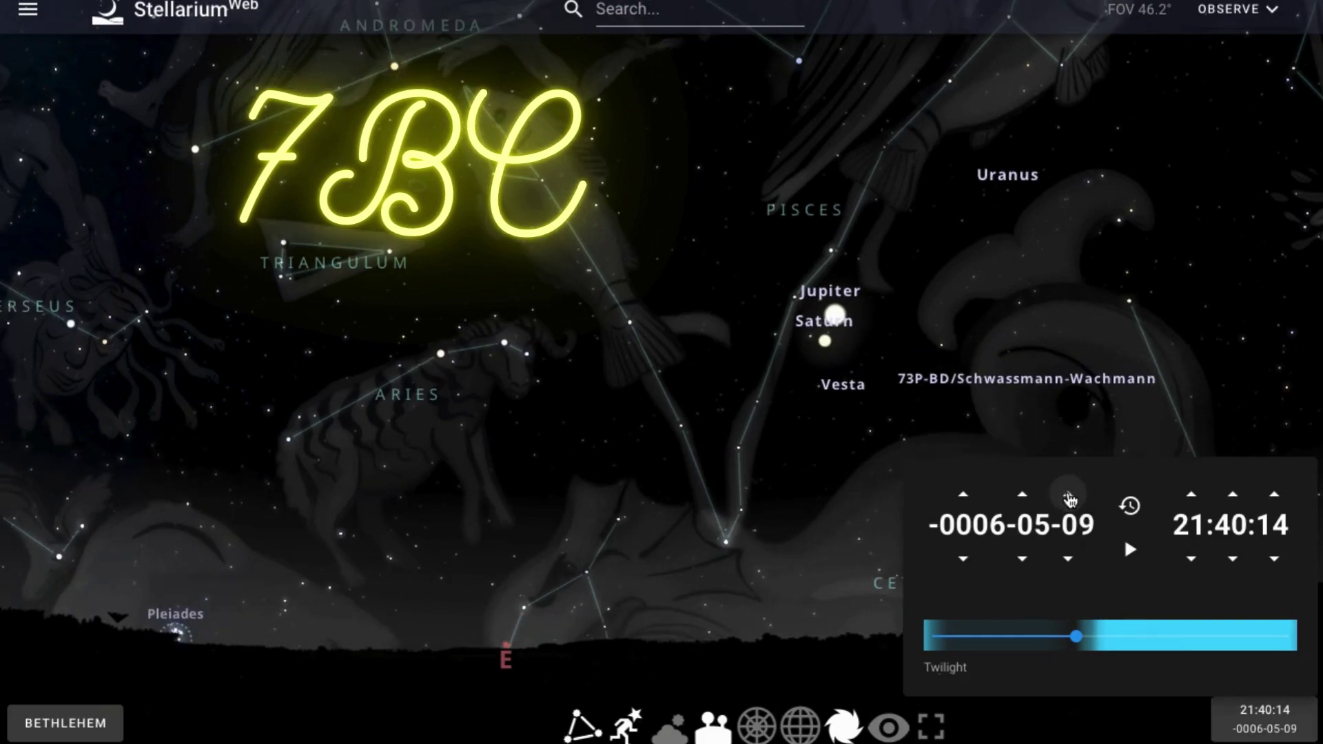
pyautogui.click(1070, 498)
pyautogui.click(1070, 497)
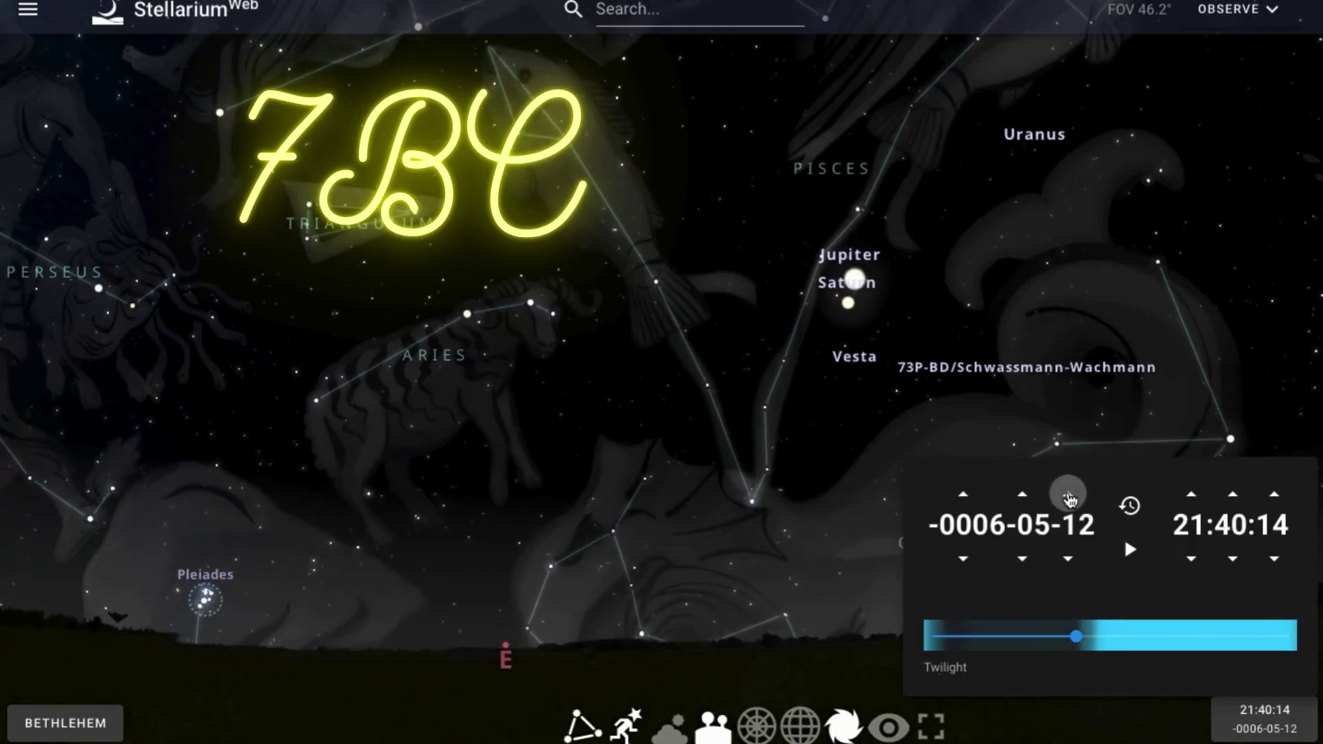
pyautogui.click(1070, 498)
pyautogui.click(1070, 497)
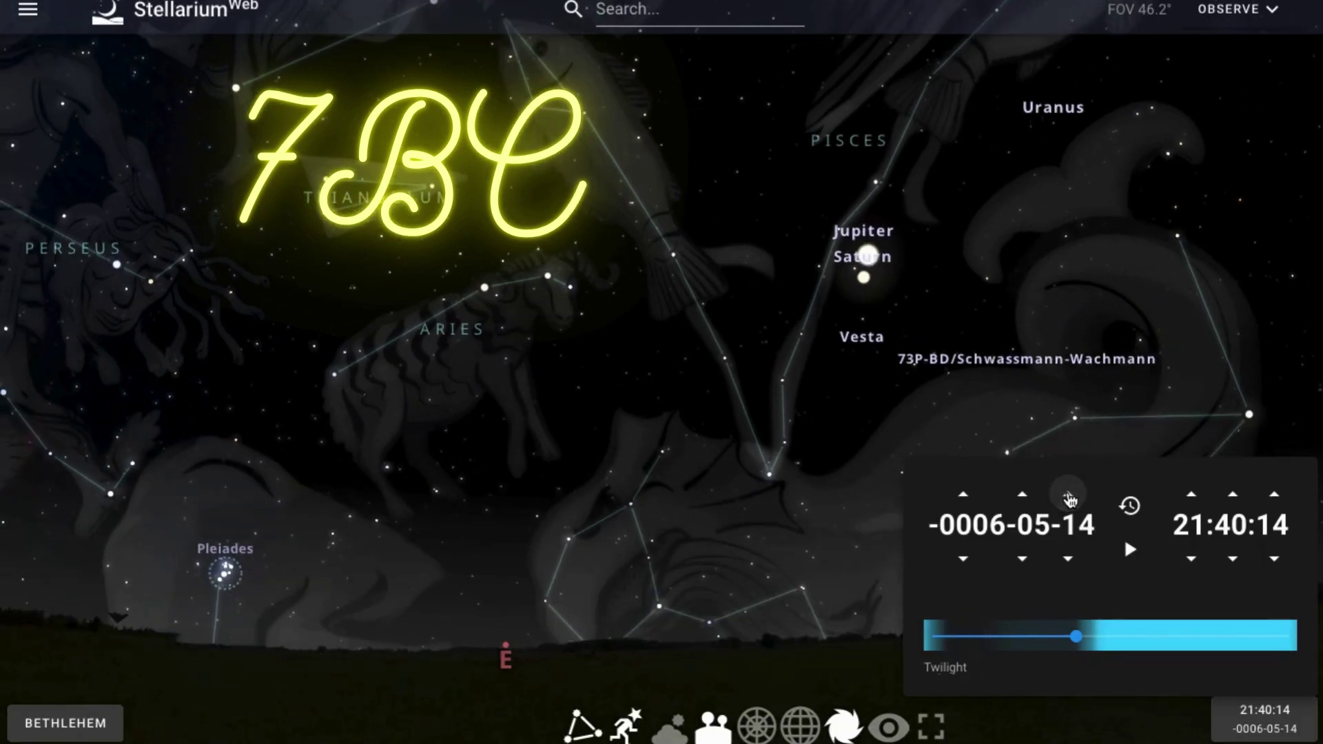
pyautogui.click(1070, 498)
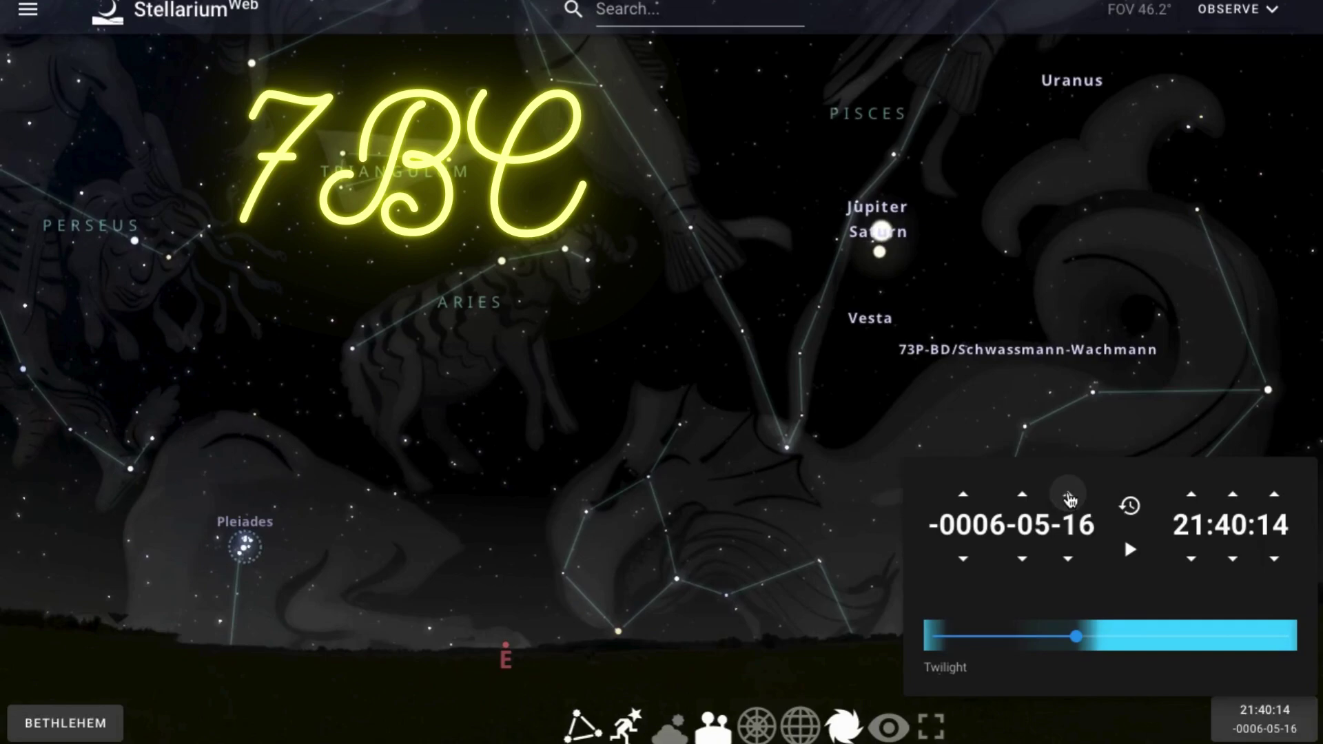
pyautogui.click(1071, 497)
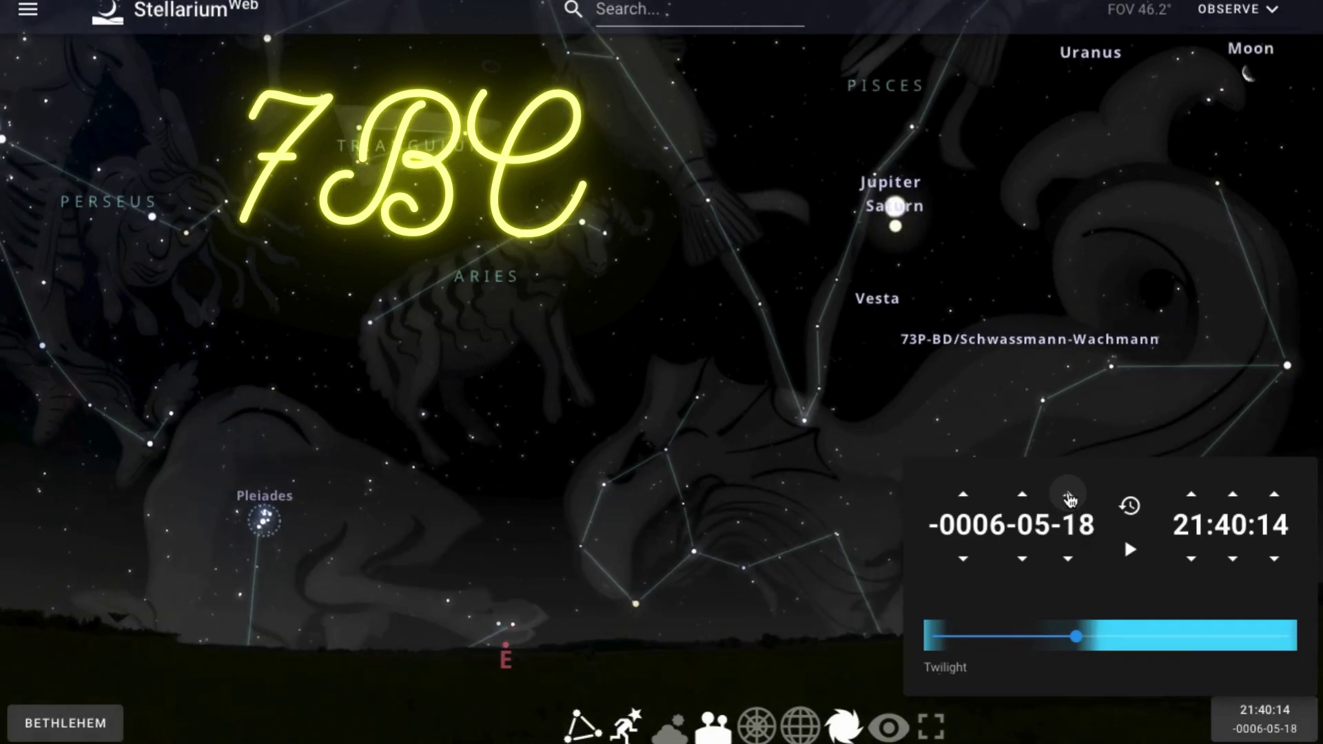
# Nudge the sky view, set the time one more hour earlier and advance past May 20.
pyautogui.moveTo(1153, 341); pyautogui.dragTo(1132, 424)
pyautogui.click(1132, 479)
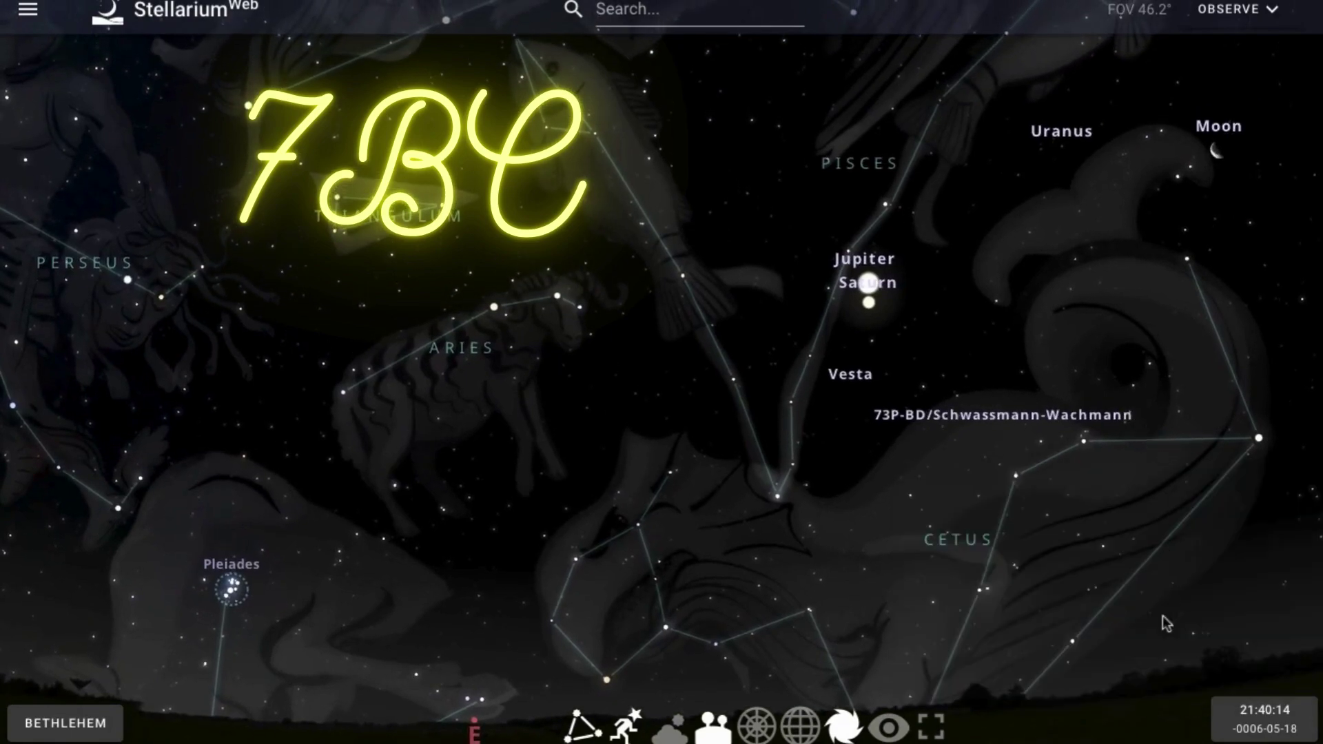
pyautogui.click(1257, 718)
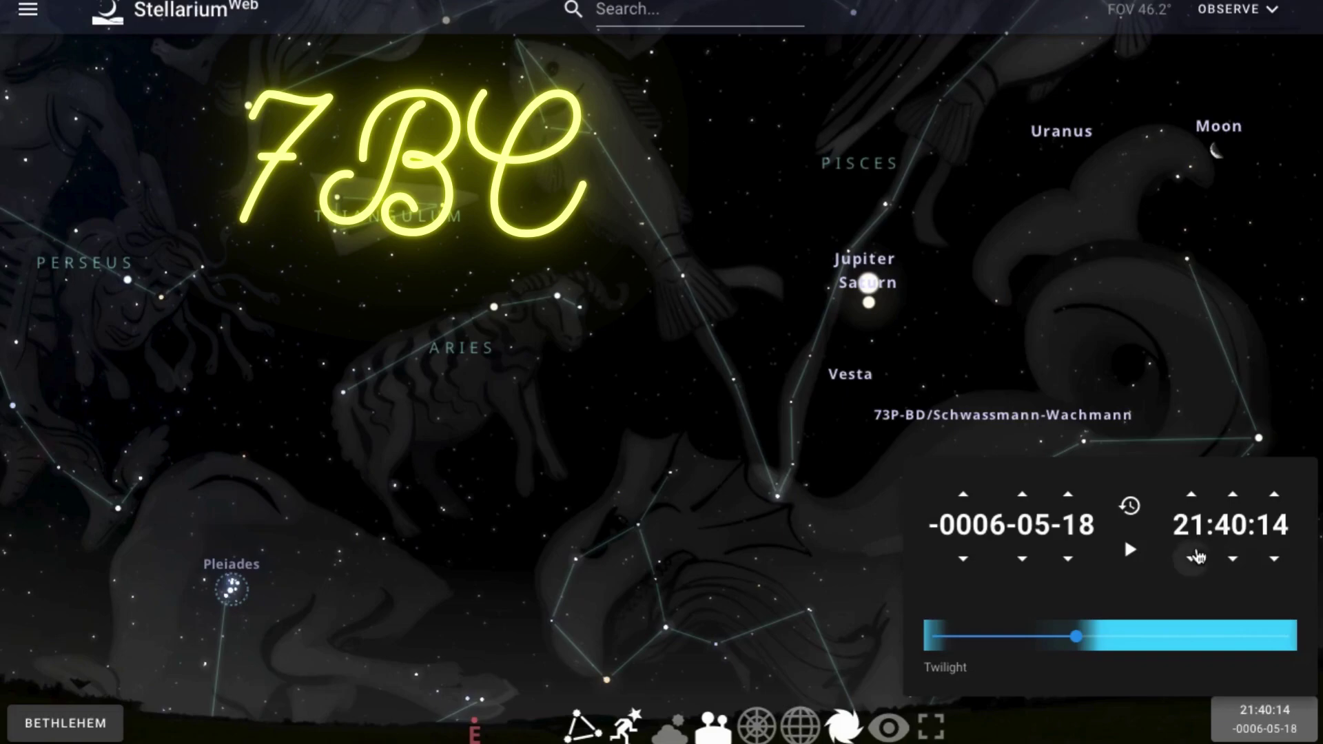
pyautogui.click(1196, 558)
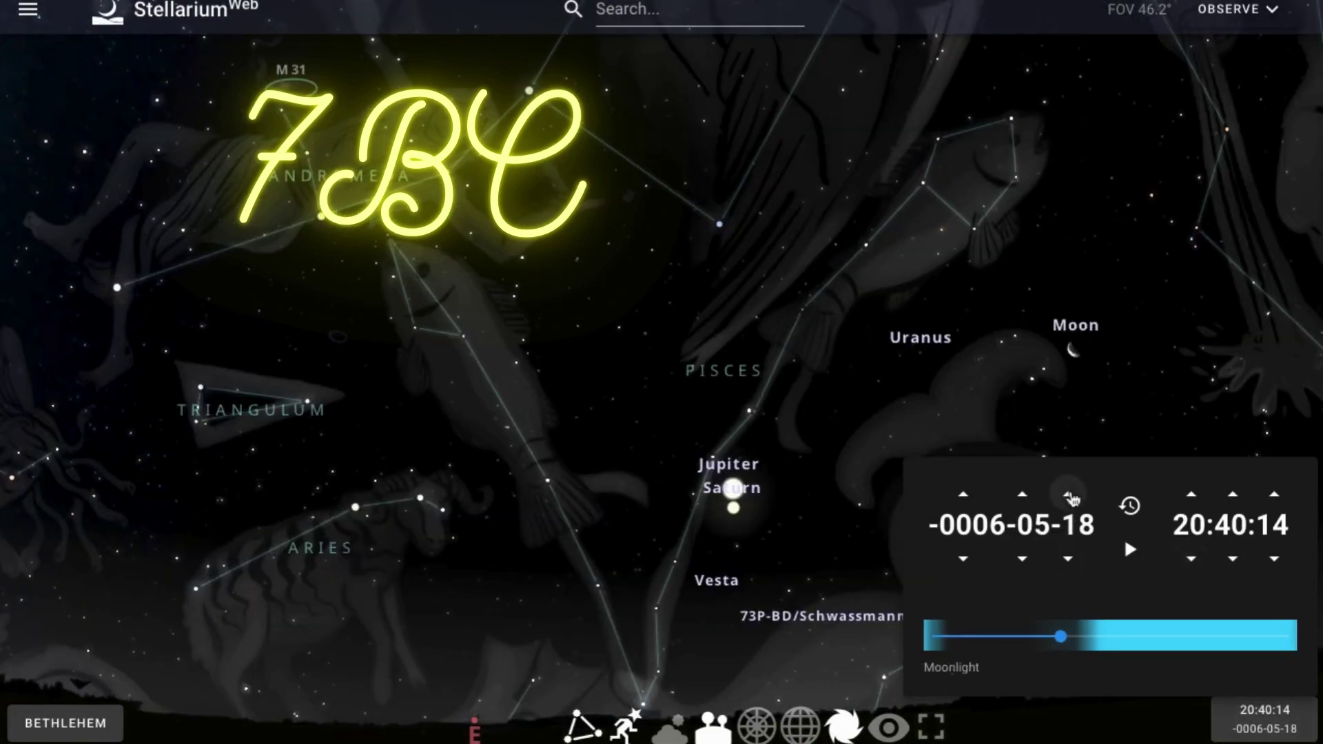
pyautogui.click(1069, 495)
pyautogui.click(1069, 494)
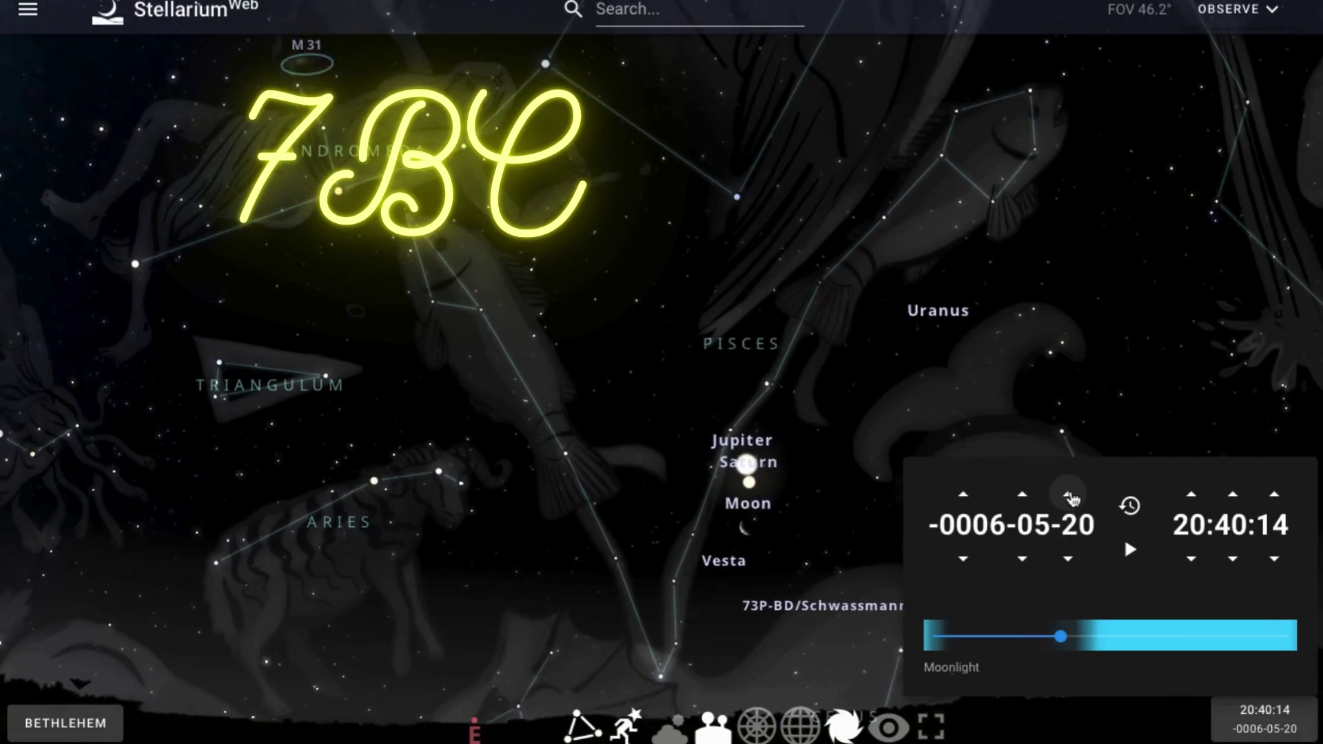
pyautogui.click(1069, 496)
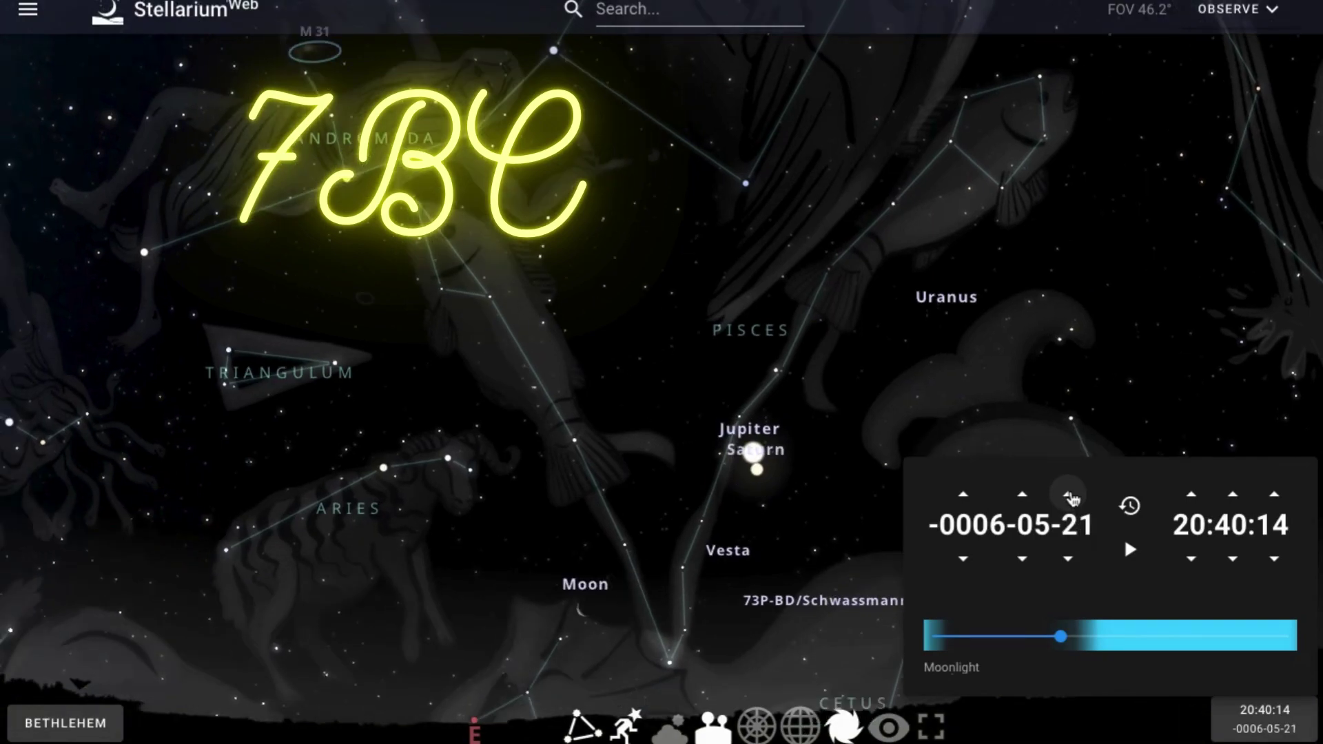
pyautogui.click(1069, 495)
pyautogui.click(1070, 495)
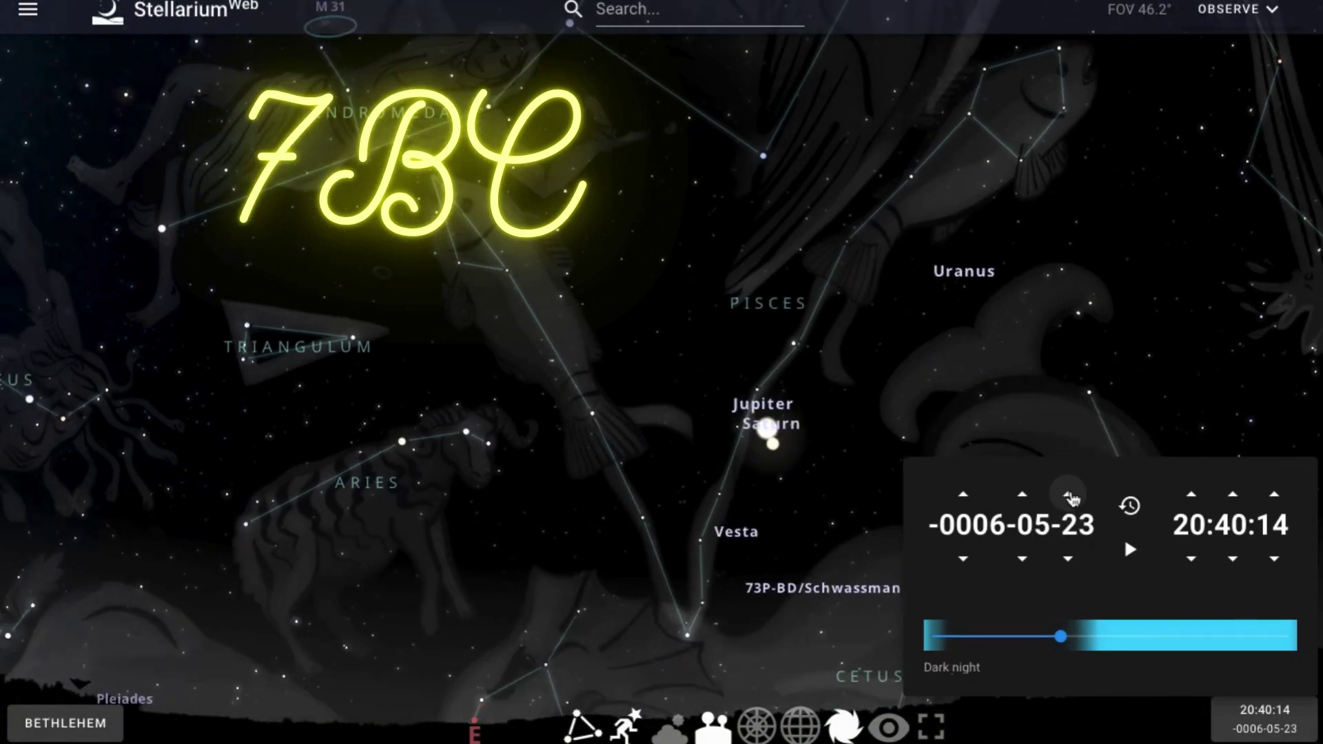
# Keep advancing the date one day at a time until it reaches May 30.
pyautogui.click(1069, 495)
pyautogui.click(1069, 496)
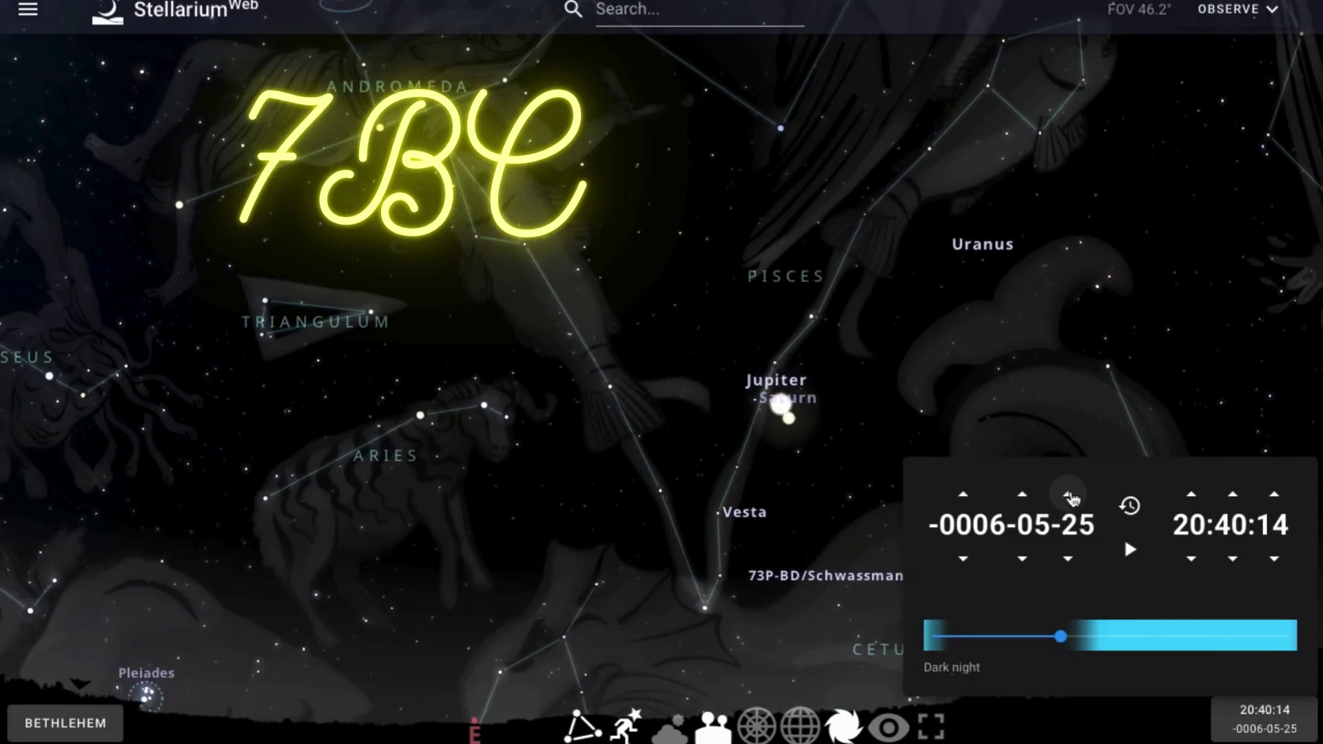
pyautogui.click(1069, 494)
pyautogui.click(1069, 496)
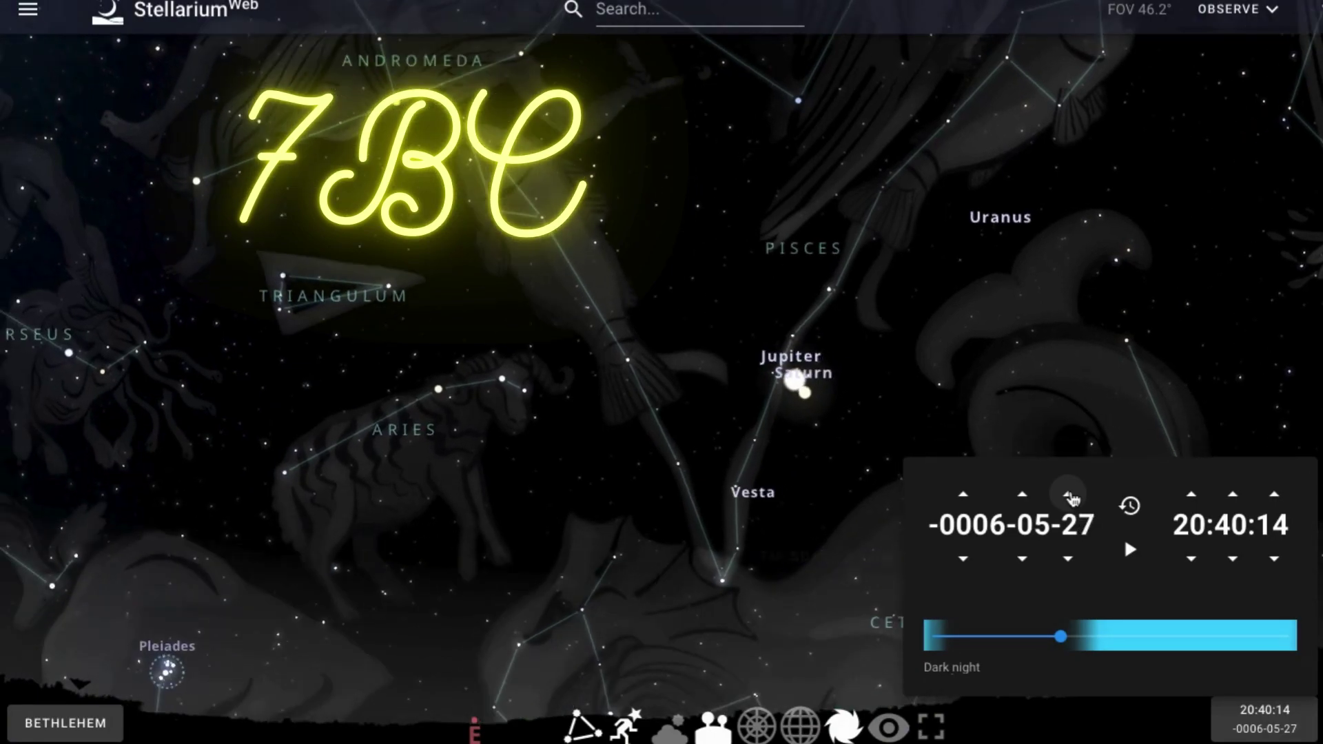
pyautogui.click(1069, 495)
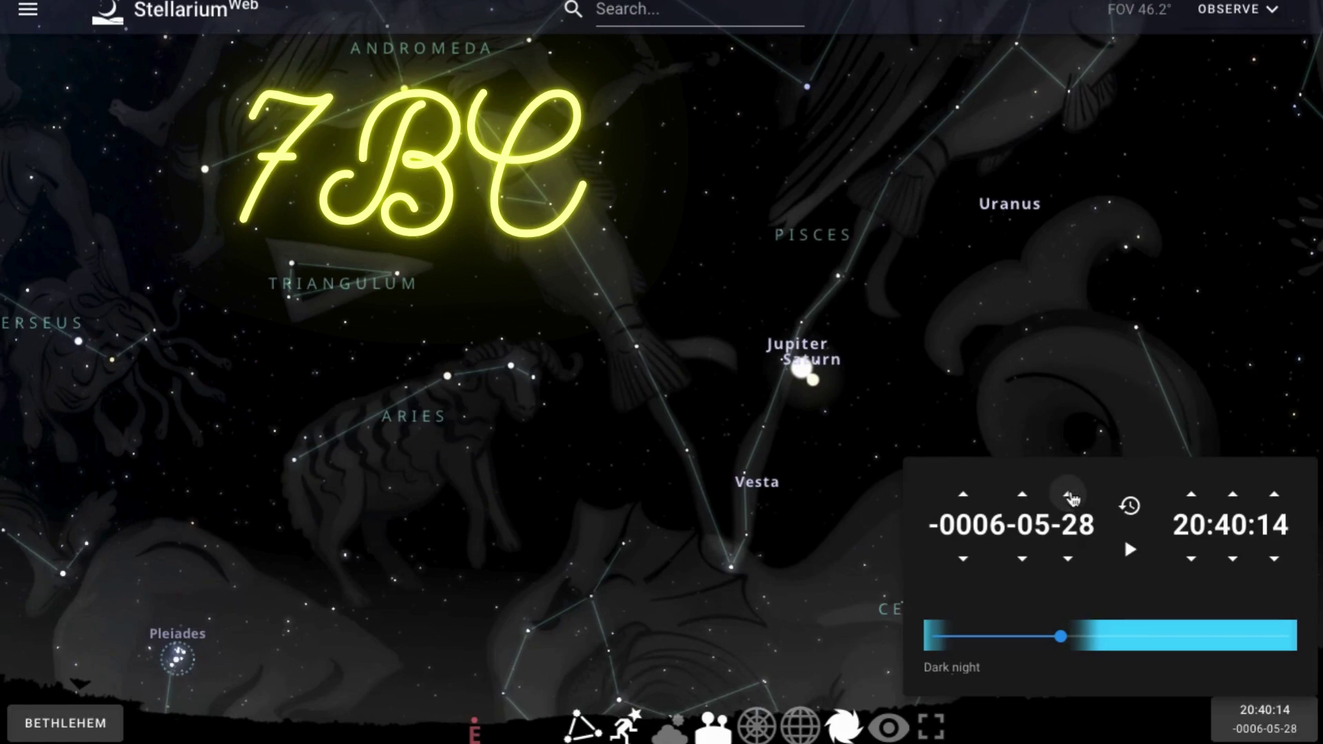
pyautogui.click(1069, 494)
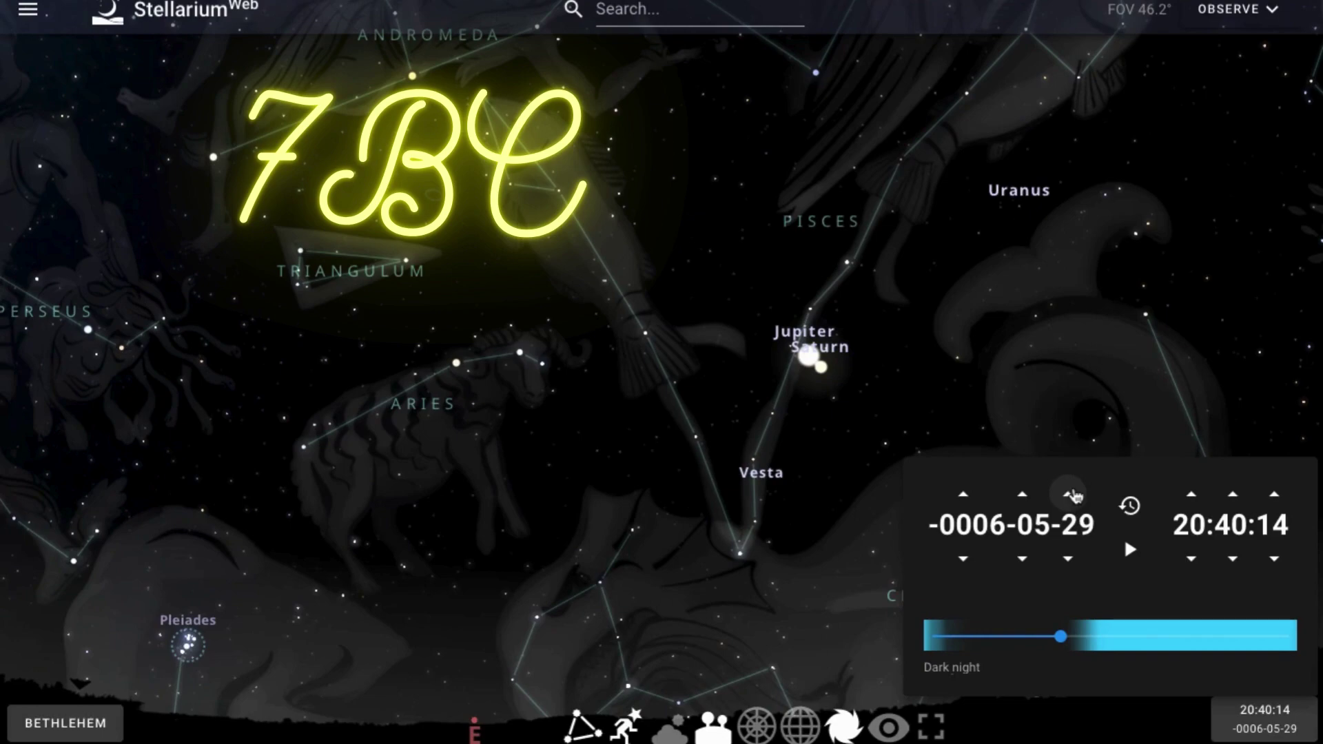
pyautogui.click(1075, 496)
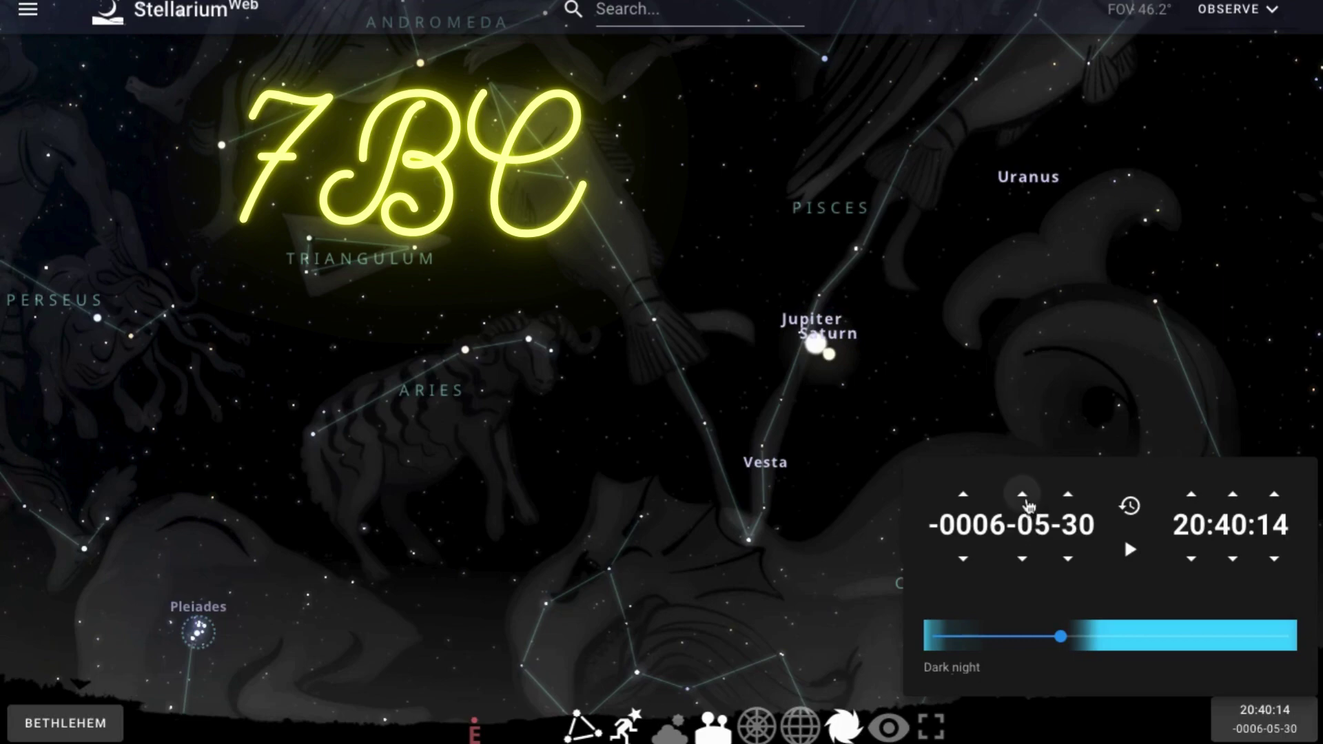
# Advance the date one month and adjust the clock back toward 18:40.
pyautogui.click(1023, 496)
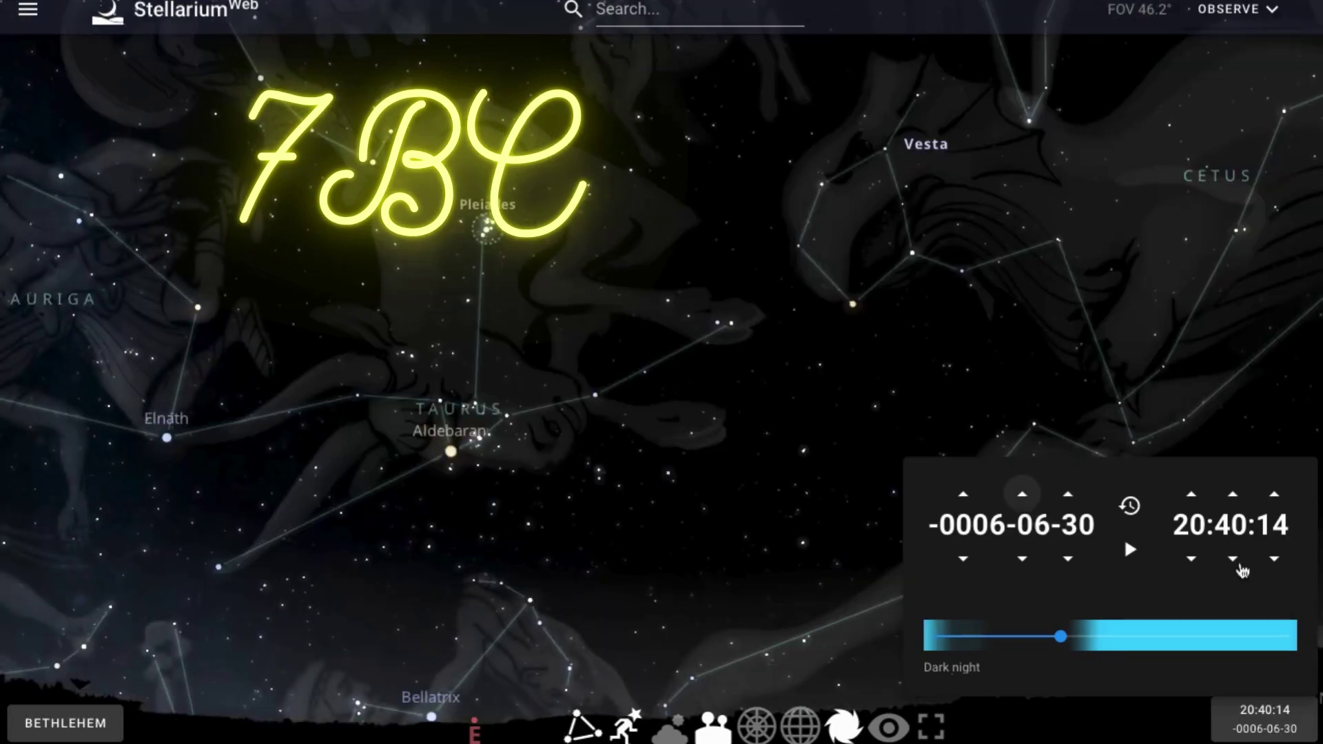
pyautogui.click(1193, 560)
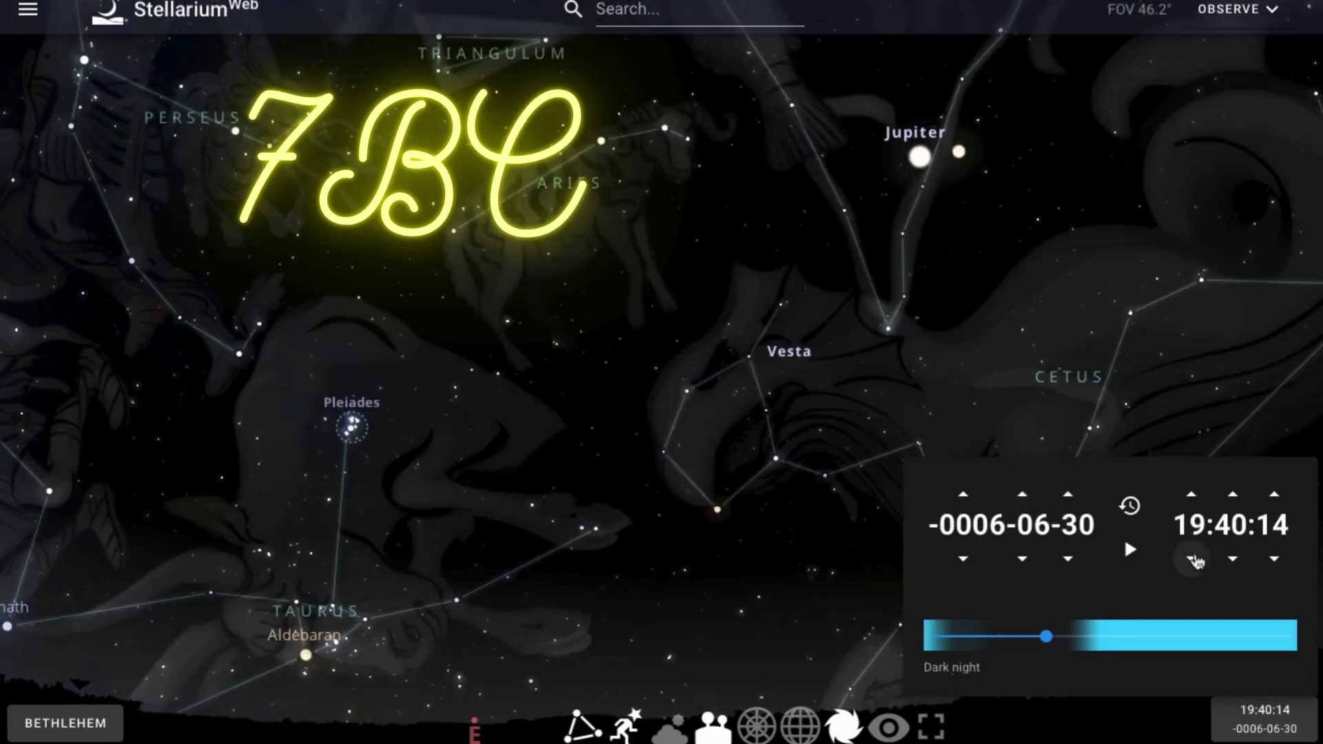
pyautogui.click(1192, 496)
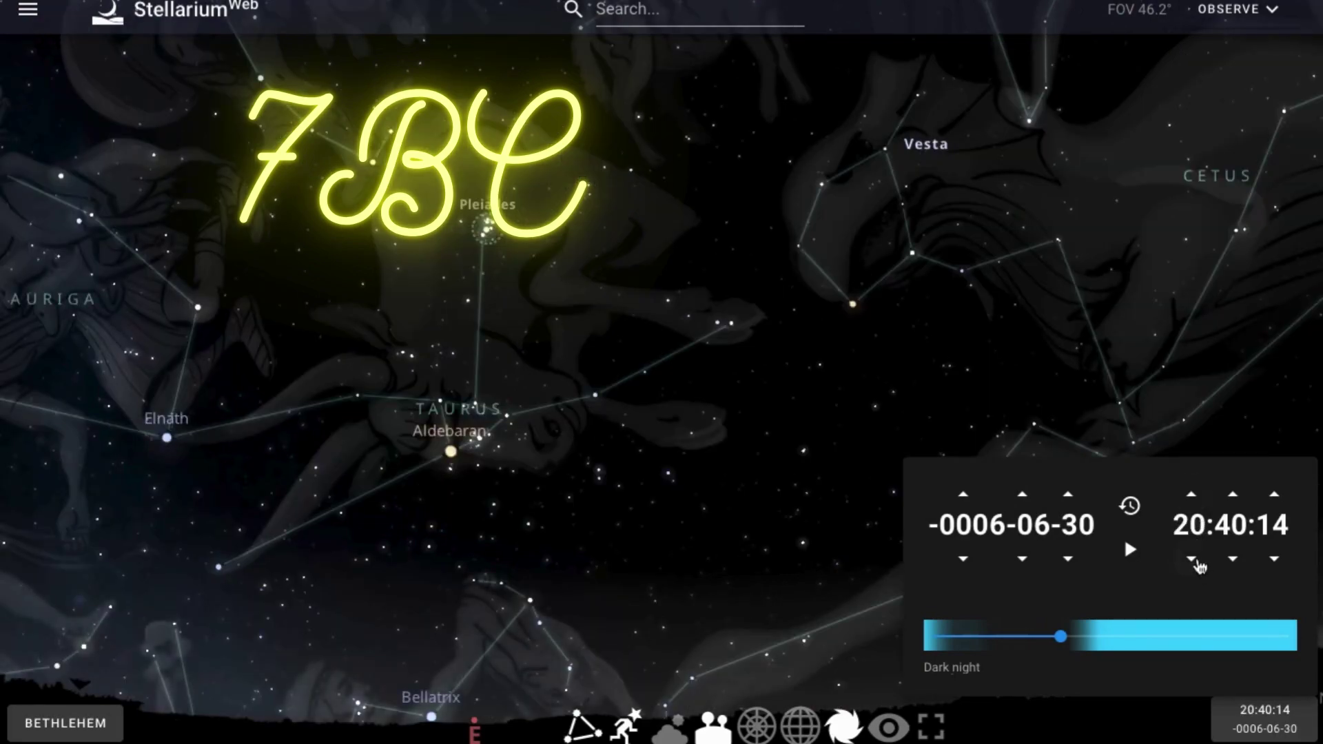
pyautogui.click(1192, 559)
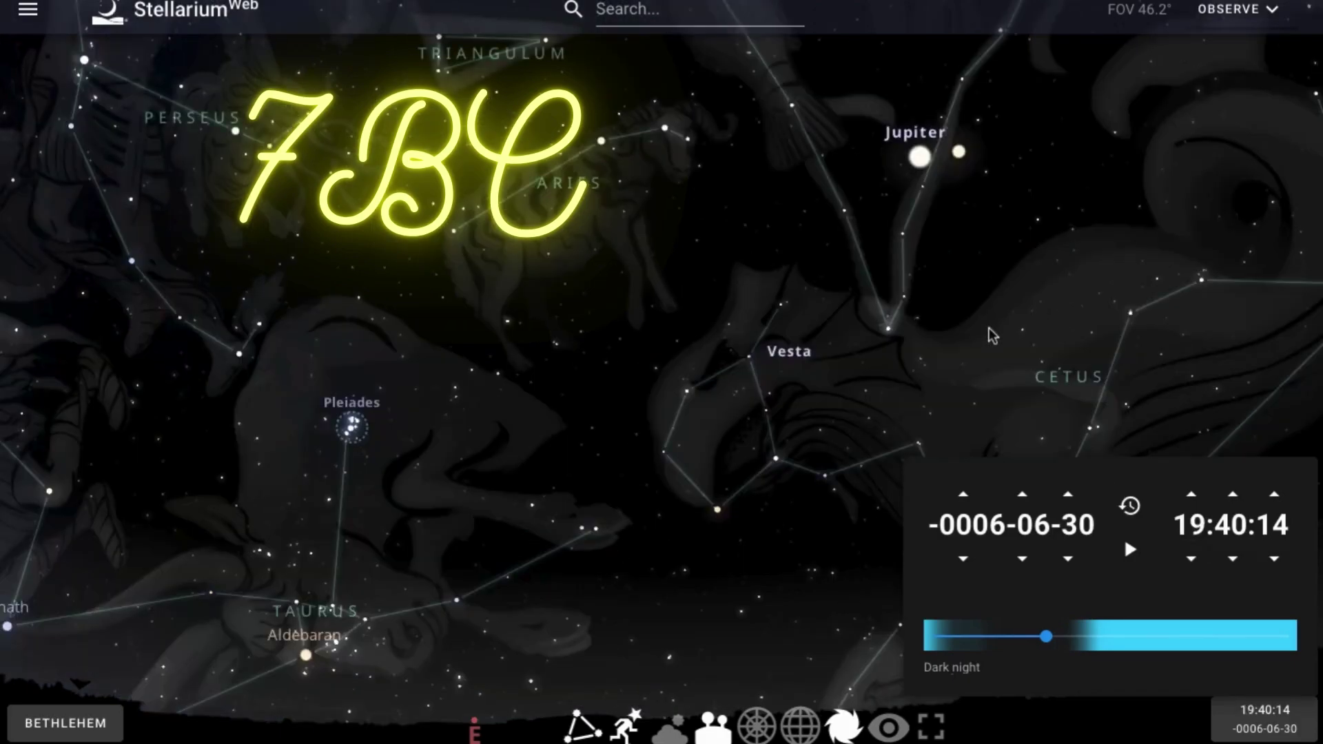
pyautogui.scroll(-3, 991, 334)
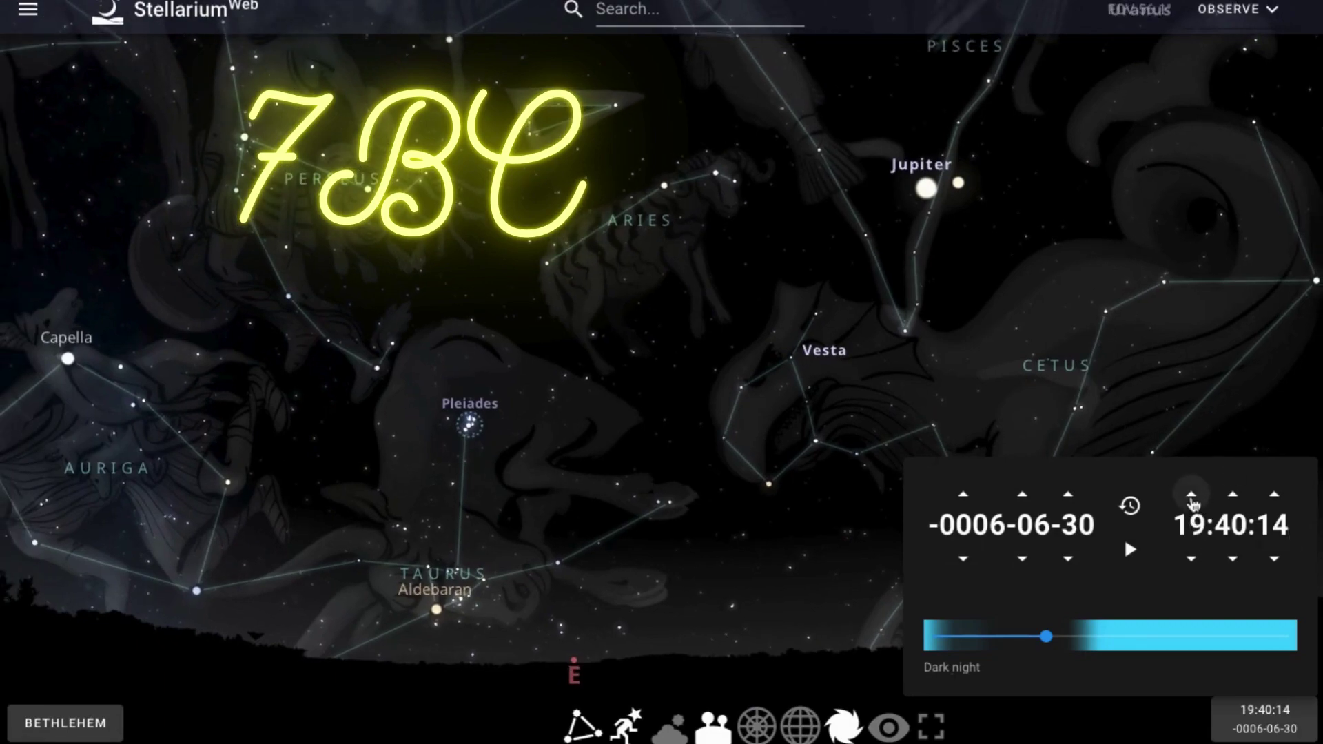
pyautogui.click(1192, 499)
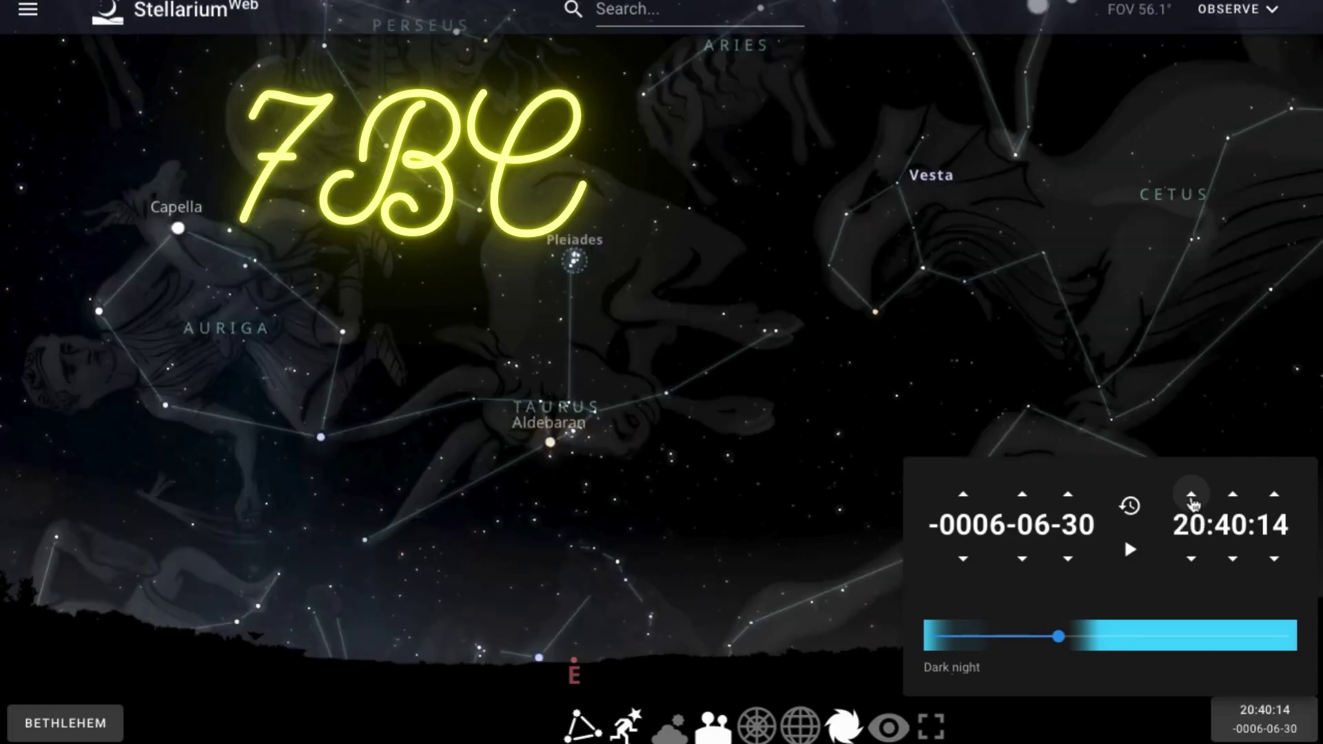
pyautogui.click(1195, 559)
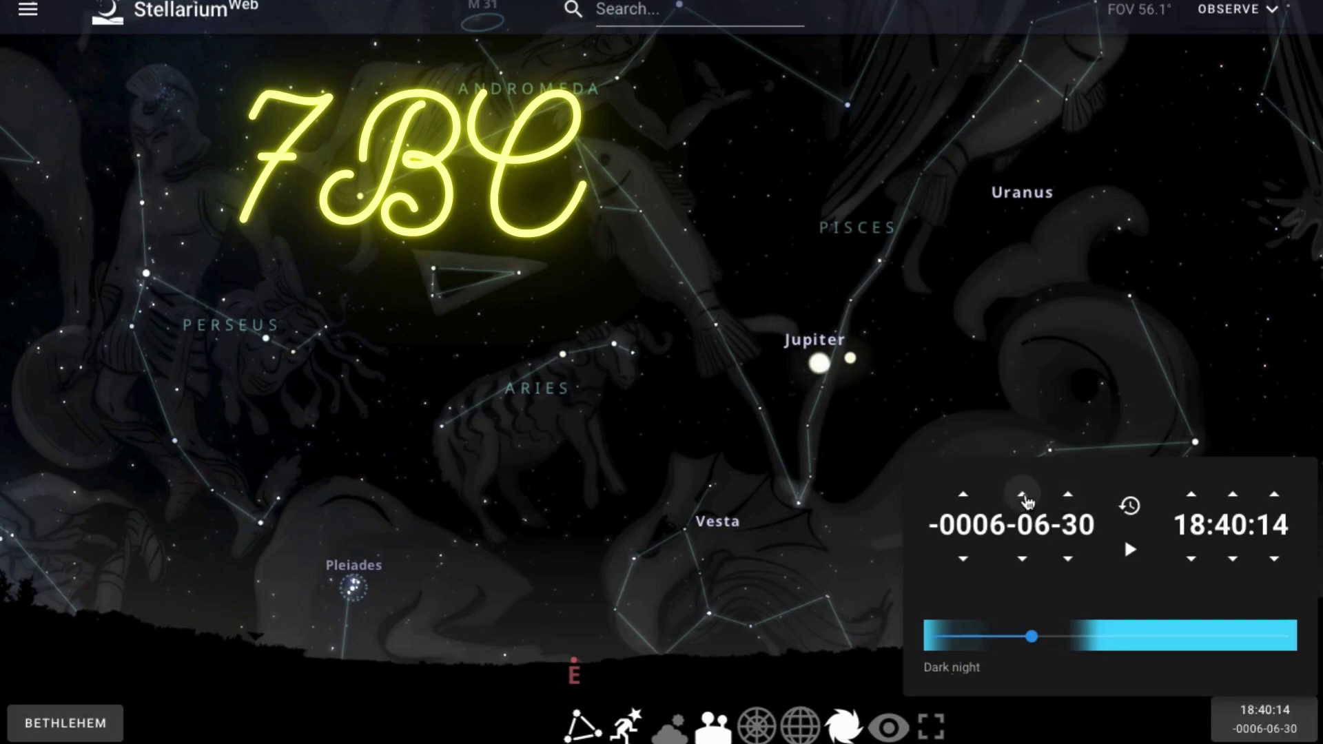
# Advance another month and set the sky time a few hours earlier.
pyautogui.click(1023, 496)
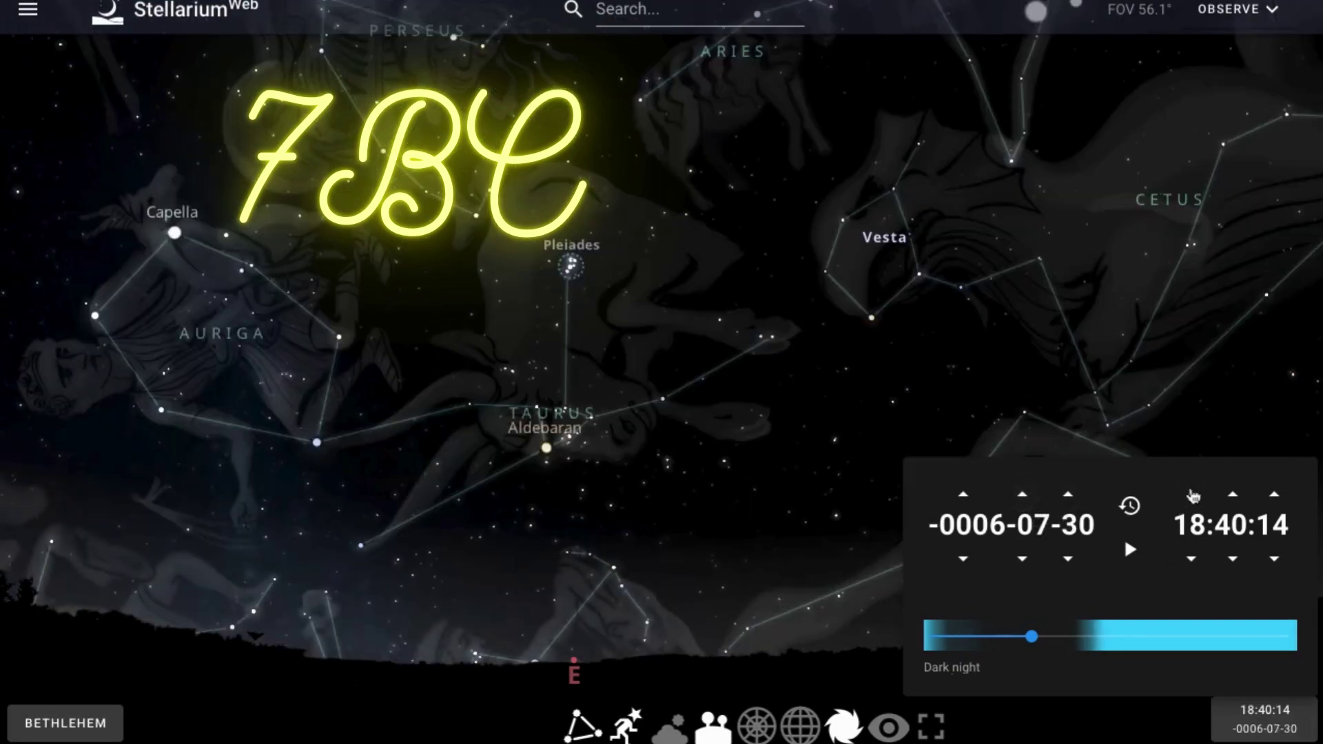
pyautogui.click(1190, 494)
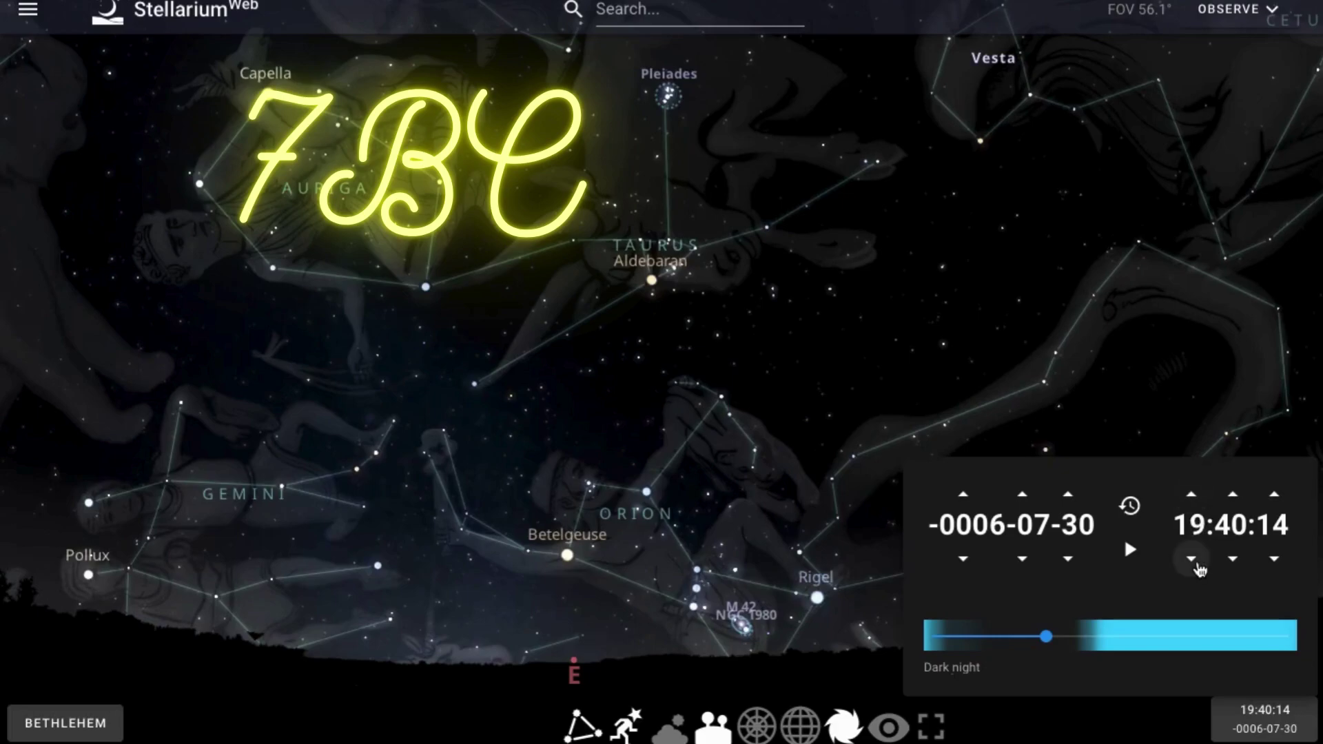
pyautogui.click(1191, 560)
pyautogui.click(1190, 559)
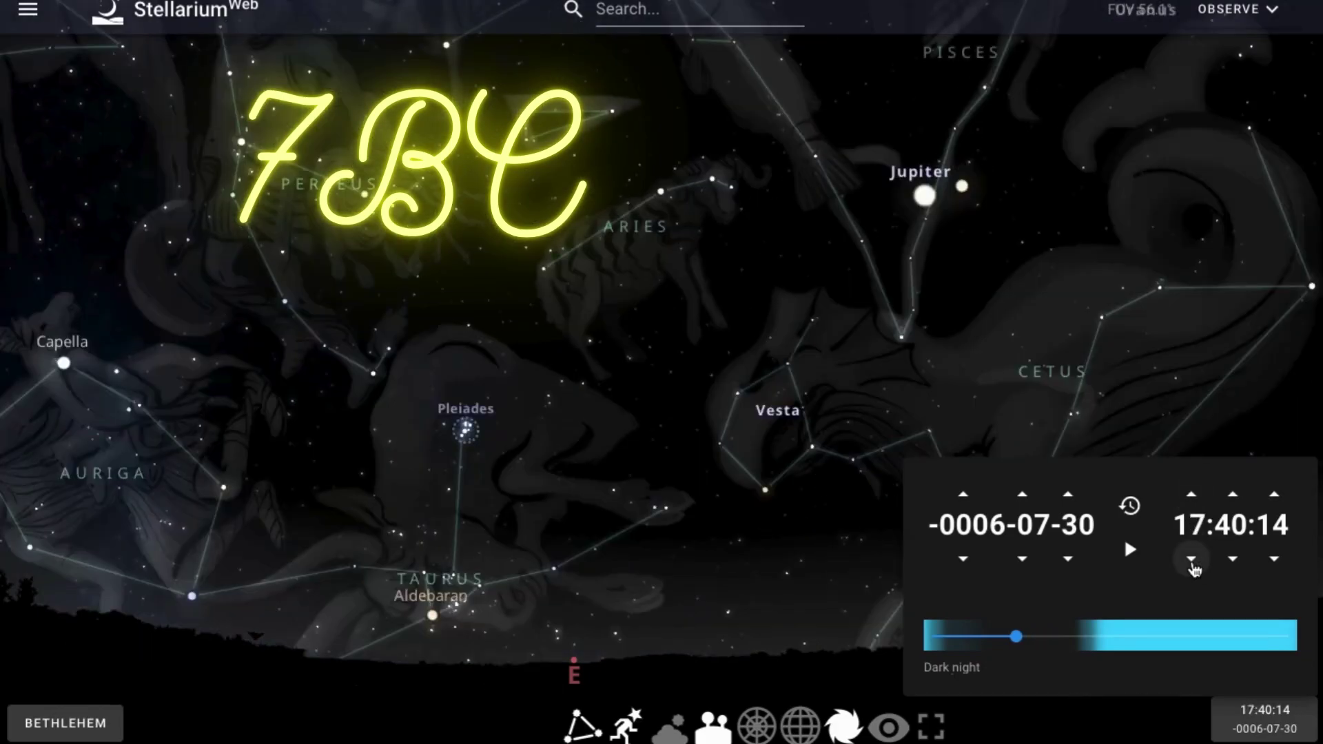
pyautogui.click(1193, 560)
# Advance further by month, step back one day to the 29th, and set the time earlier toward 12:40.
pyautogui.click(1022, 494)
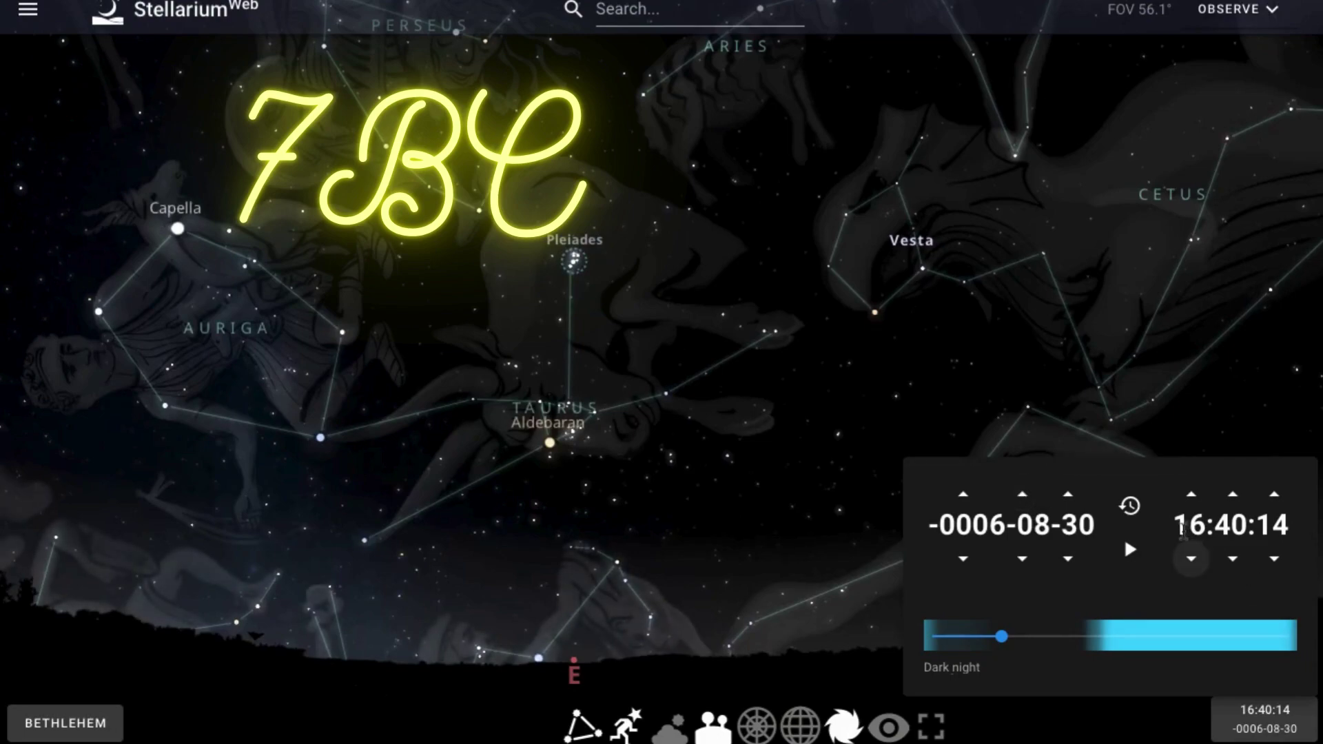
pyautogui.click(1197, 558)
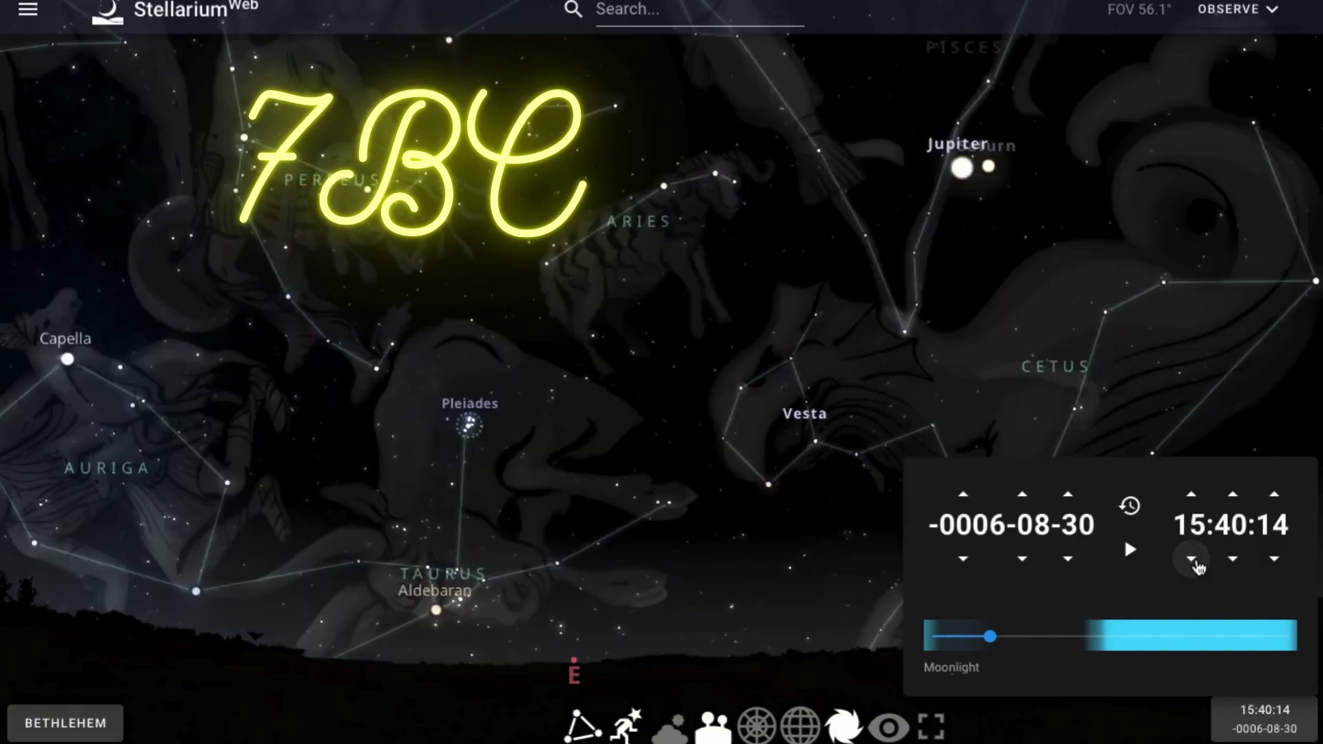
pyautogui.click(1195, 559)
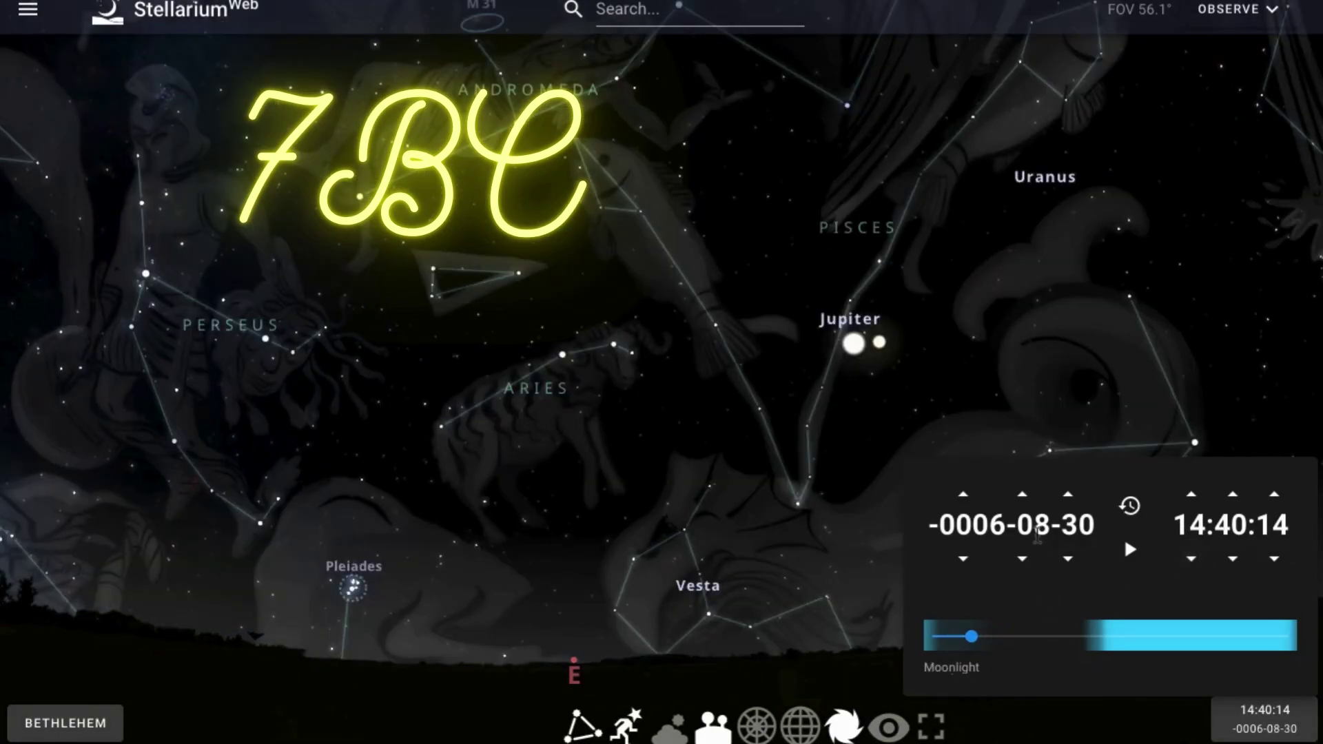
pyautogui.click(1023, 496)
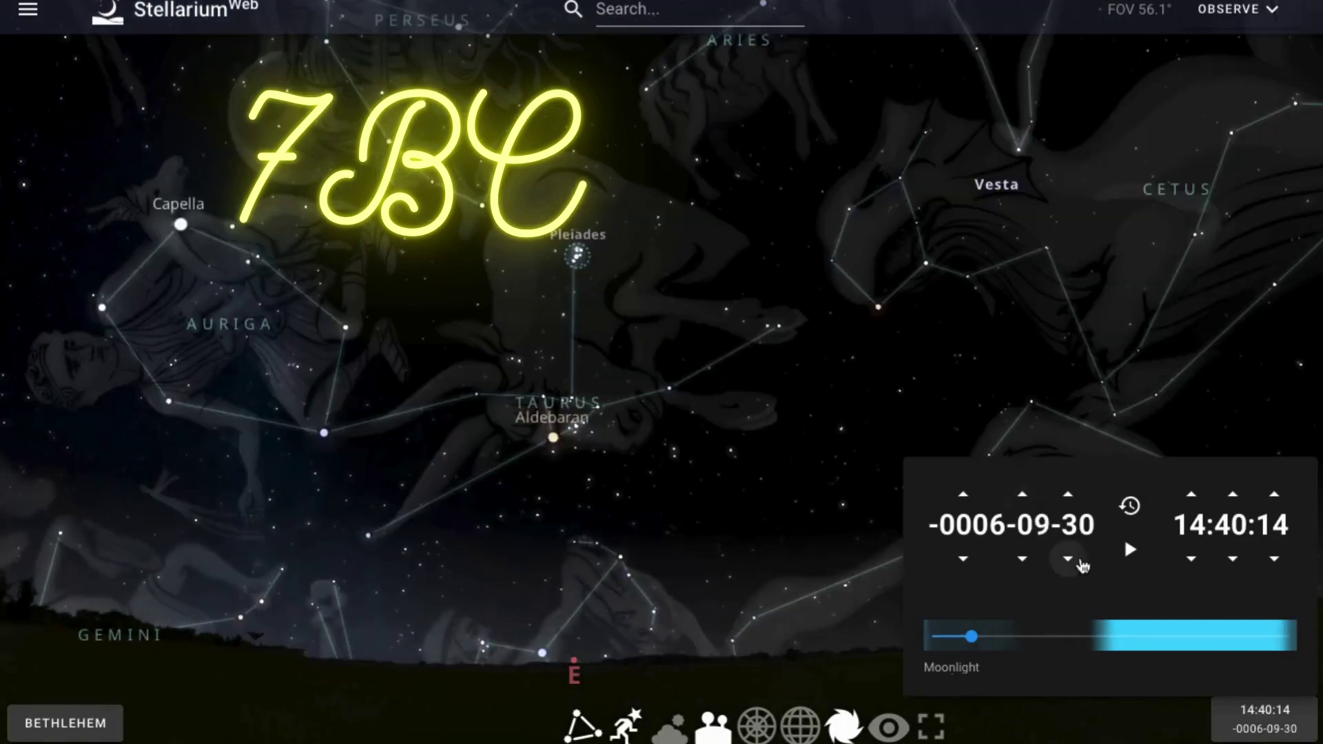
pyautogui.click(1069, 560)
pyautogui.click(1192, 560)
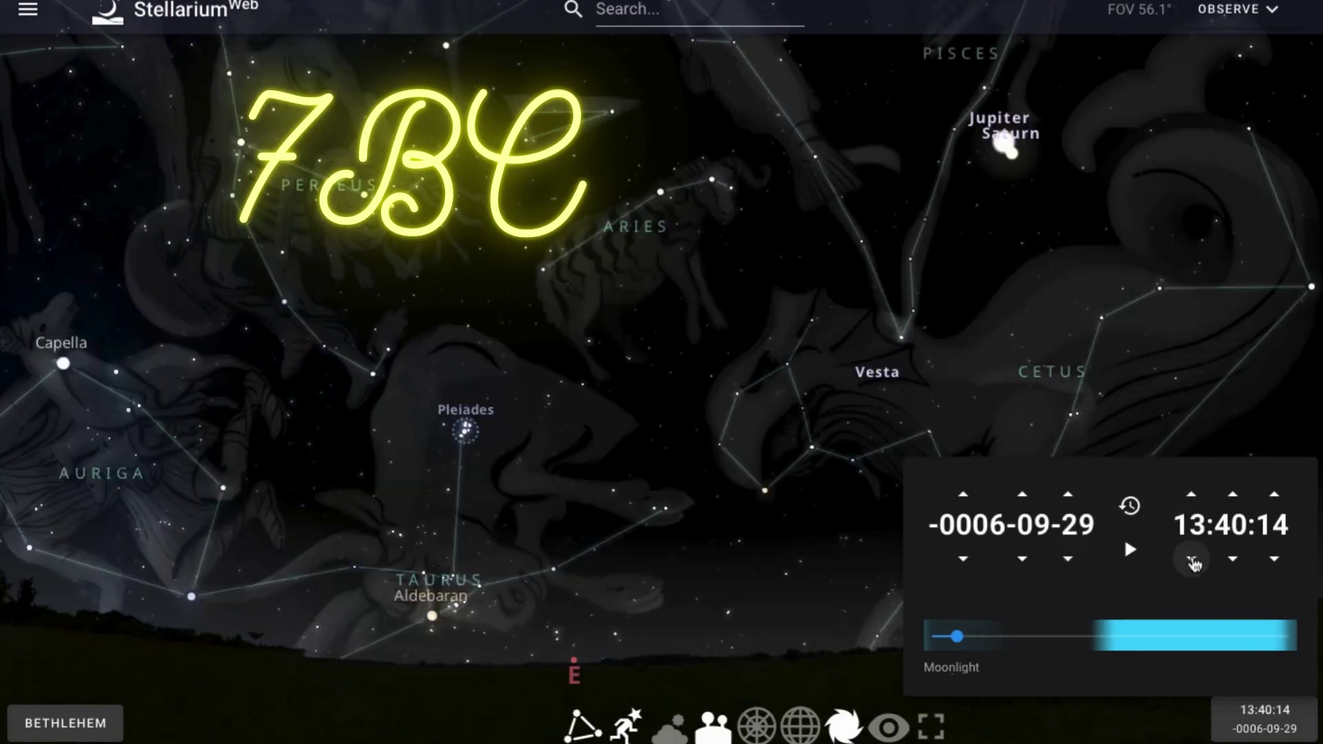
pyautogui.click(1194, 561)
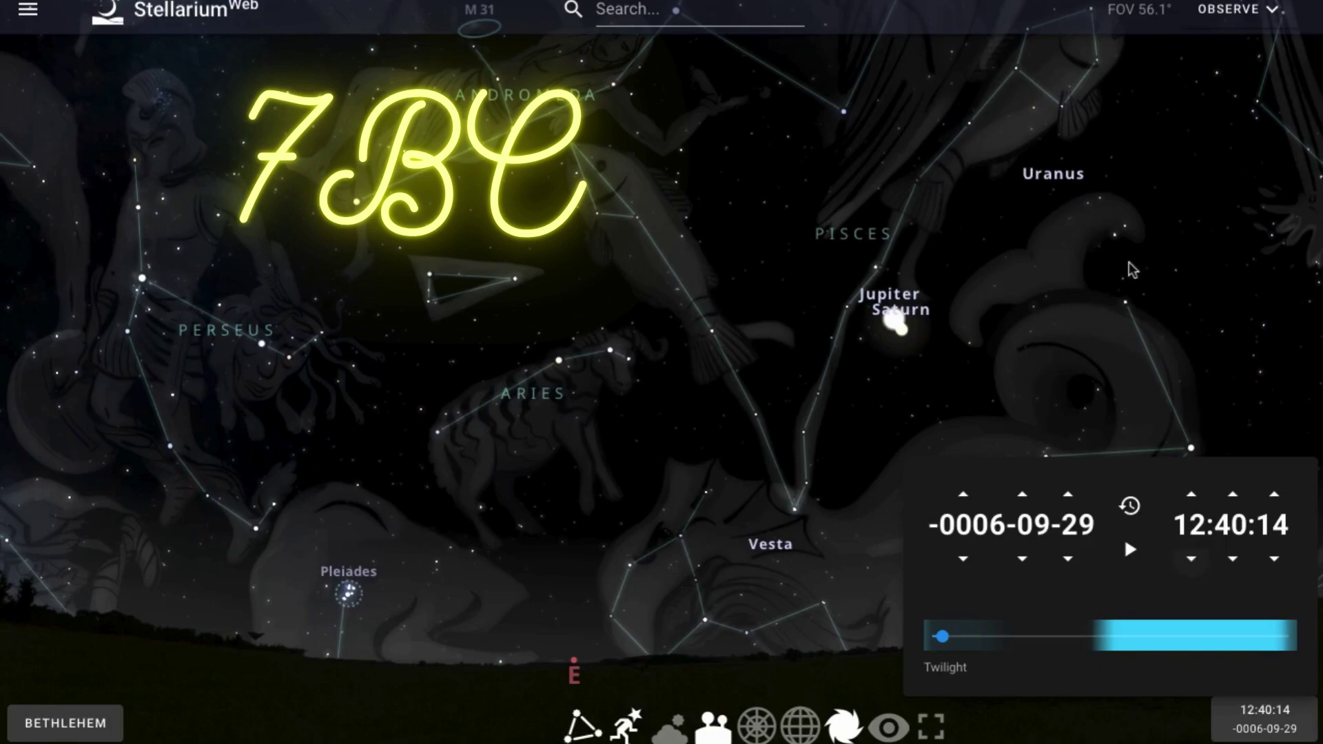
pyautogui.scroll(2, 1132, 270)
pyautogui.scroll(1, 1132, 270)
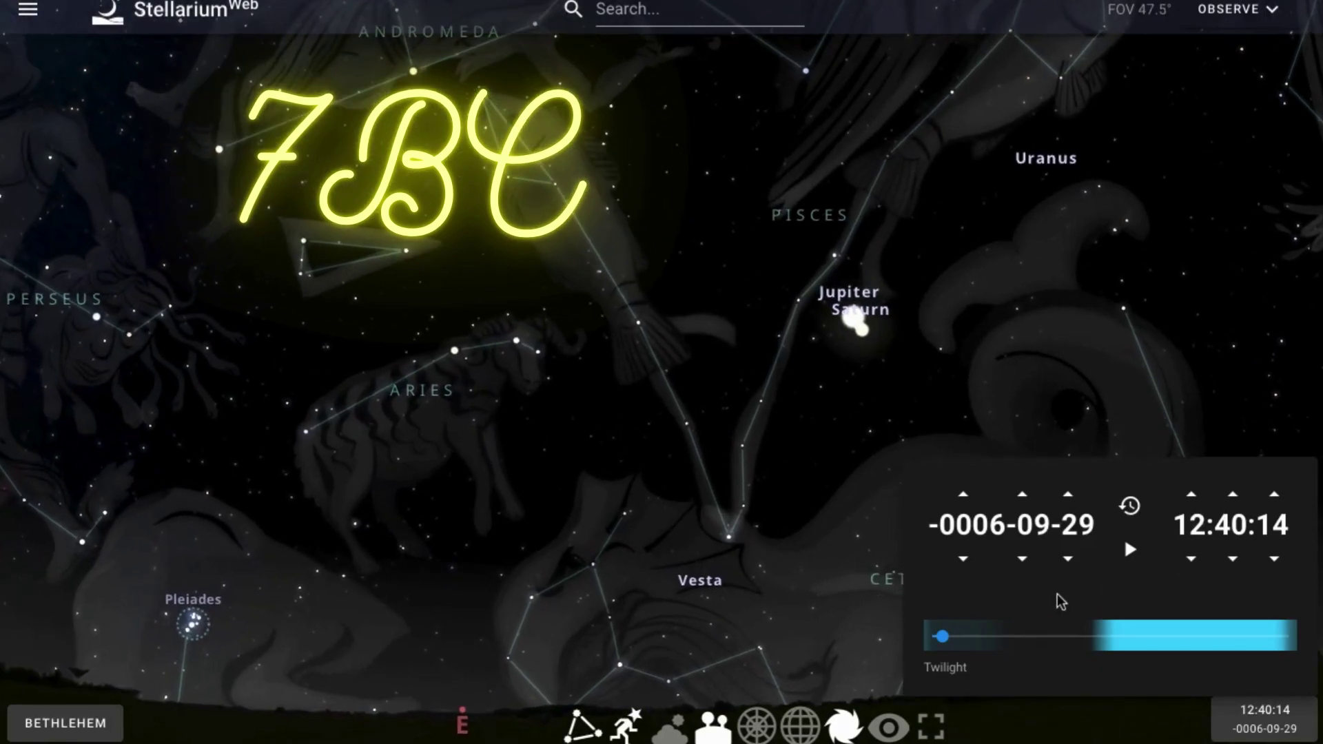
pyautogui.click(1023, 494)
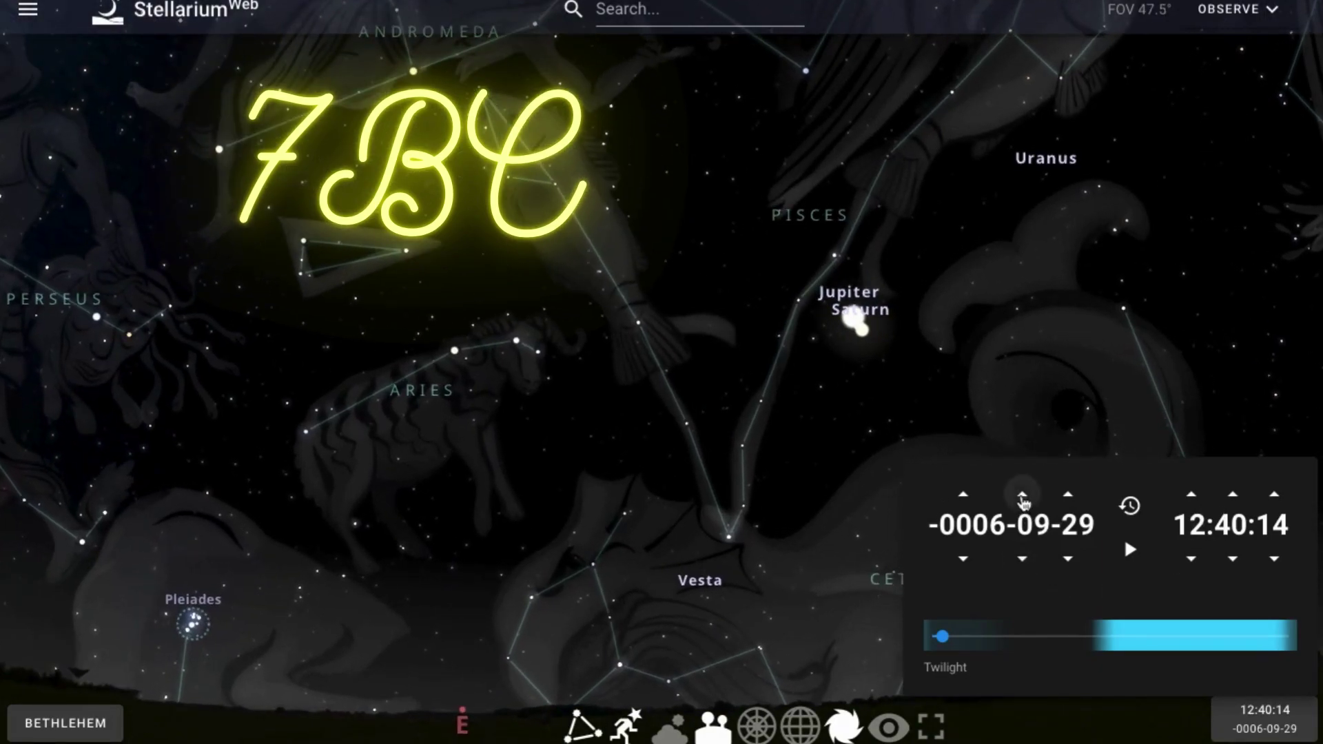
# Advance the date to October and adjust the sky time by a few hours.
pyautogui.click(1022, 496)
pyautogui.click(1193, 559)
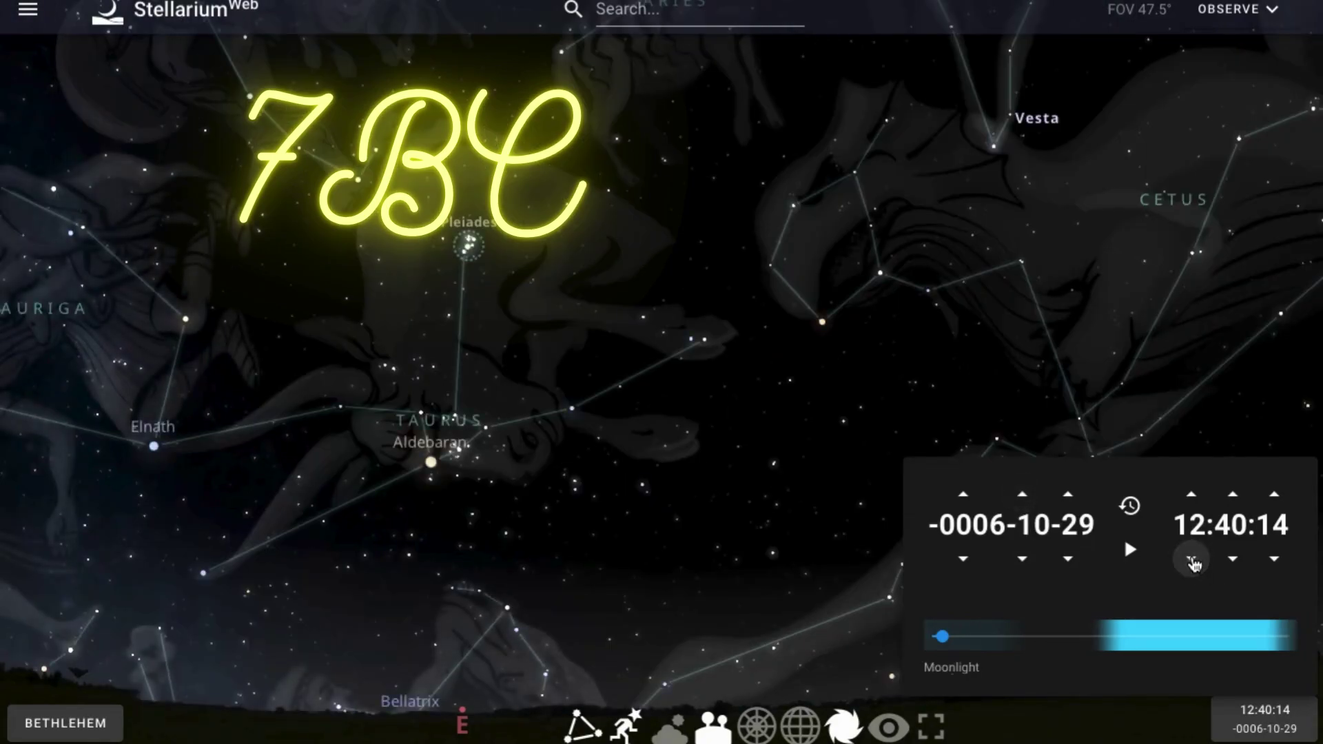
pyautogui.click(1194, 561)
pyautogui.click(1192, 561)
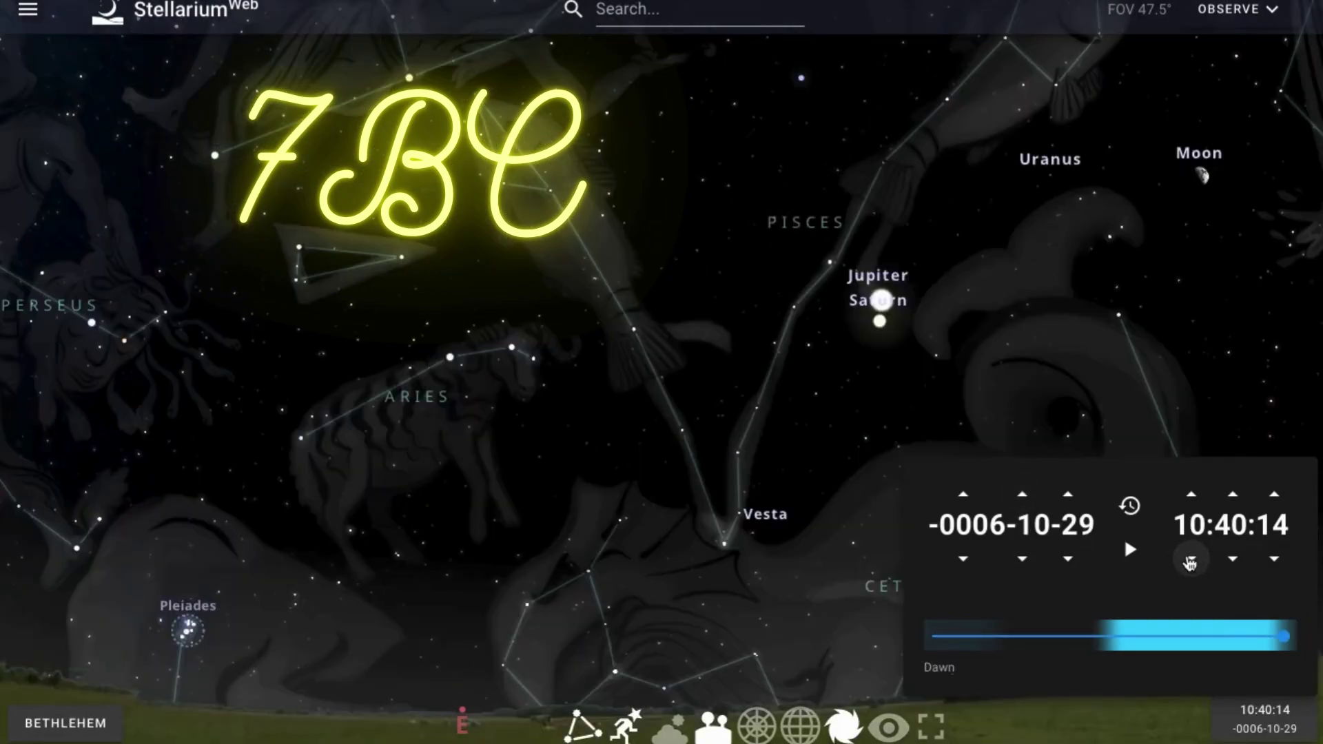
pyautogui.scroll(-2, 1137, 389)
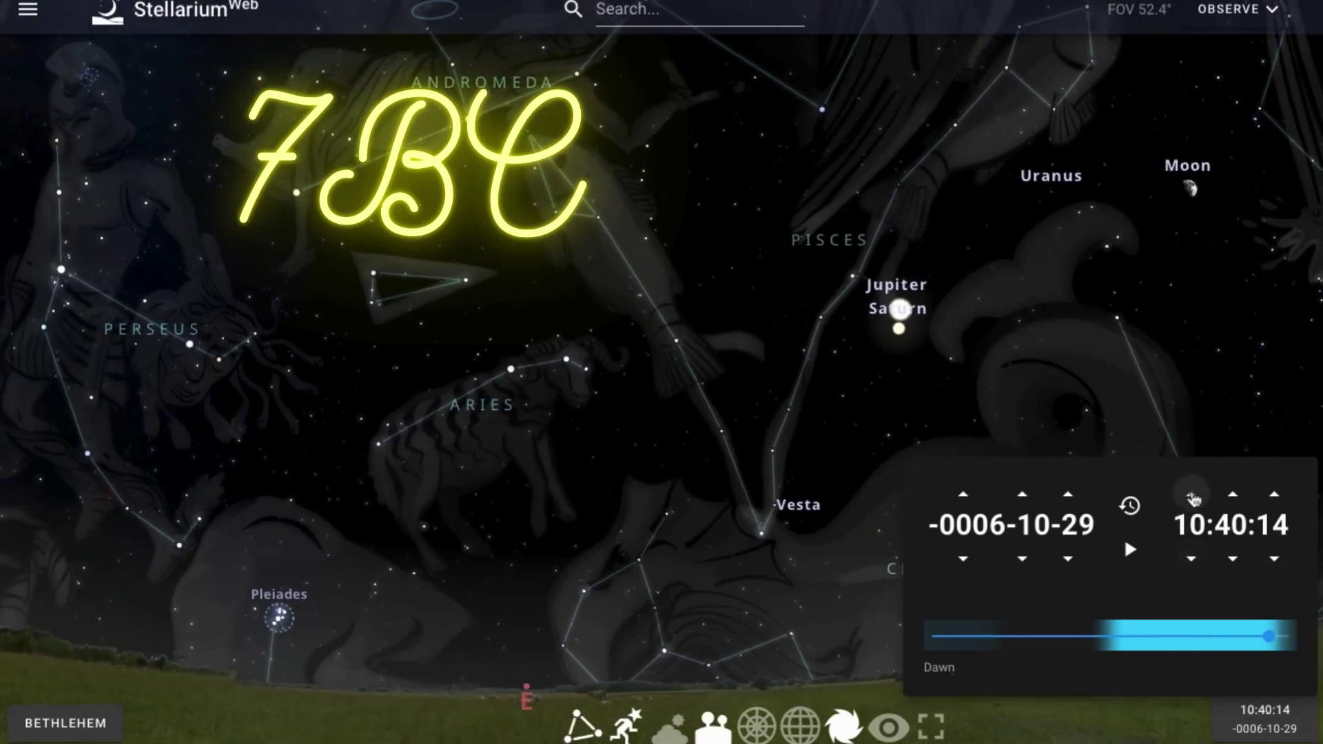
pyautogui.click(1192, 497)
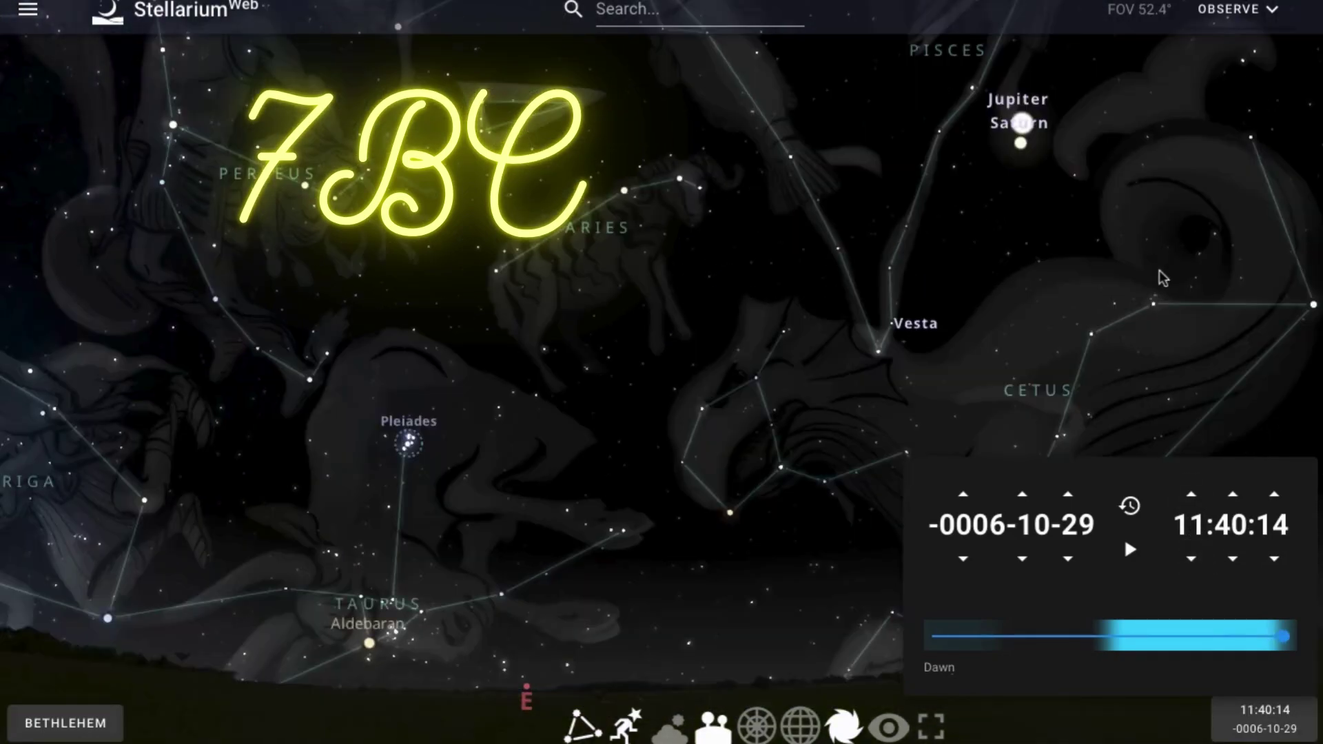
# Pan the sky slightly, advance to November, and set the time earlier to 07:40:14.
pyautogui.moveTo(1123, 321); pyautogui.dragTo(1085, 341)
pyautogui.click(1240, 727)
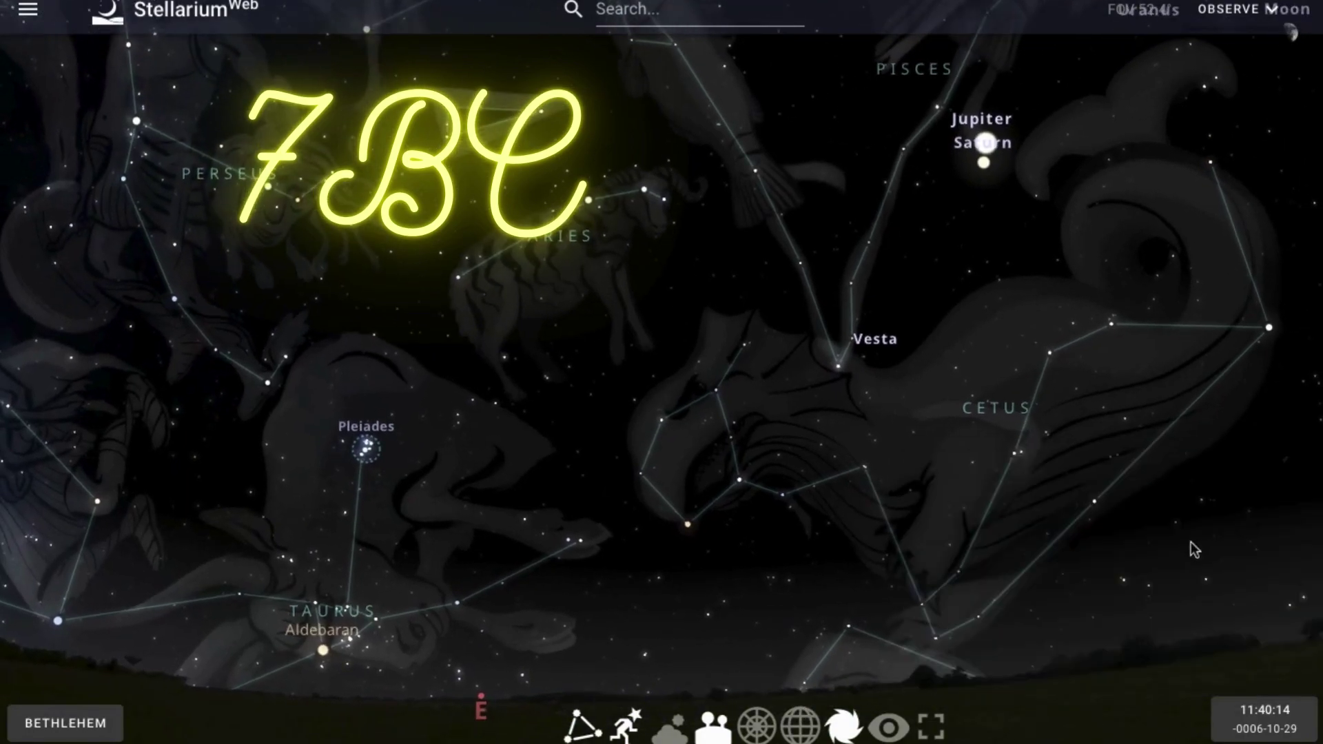
pyautogui.click(1240, 726)
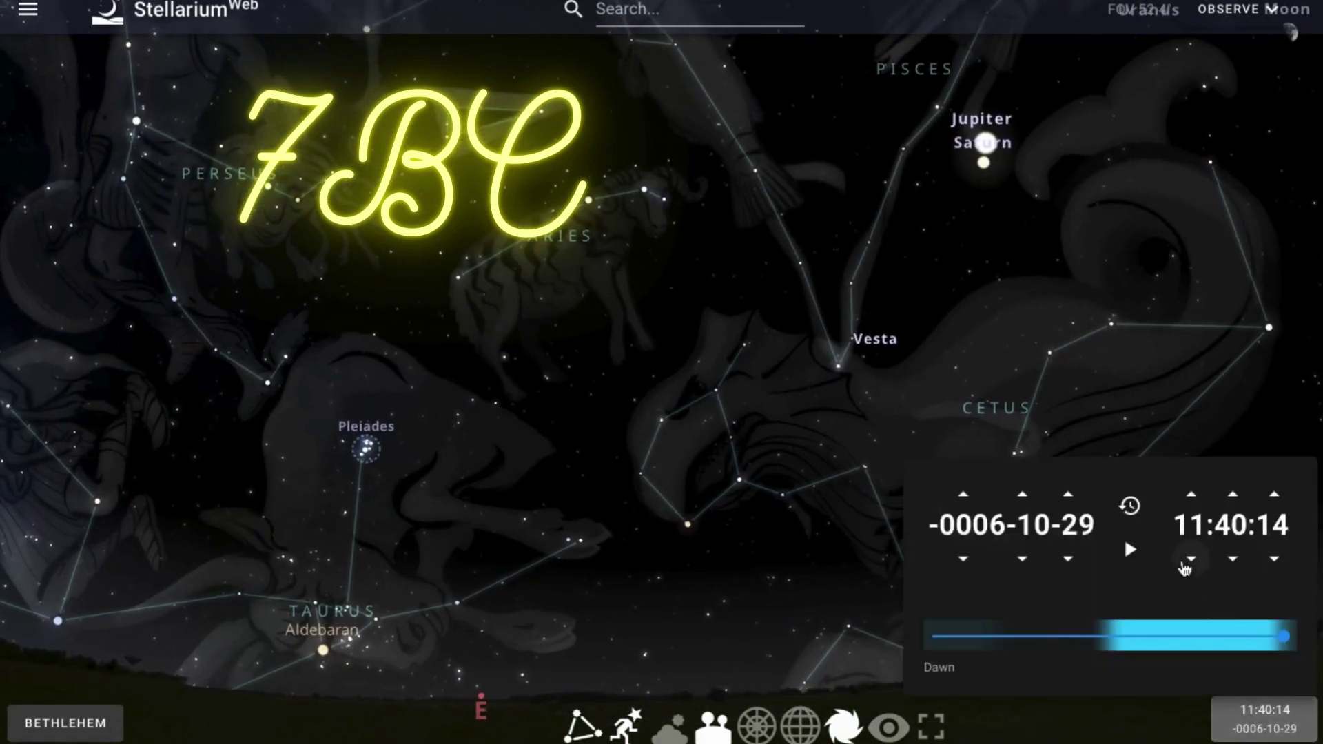
pyautogui.click(1194, 562)
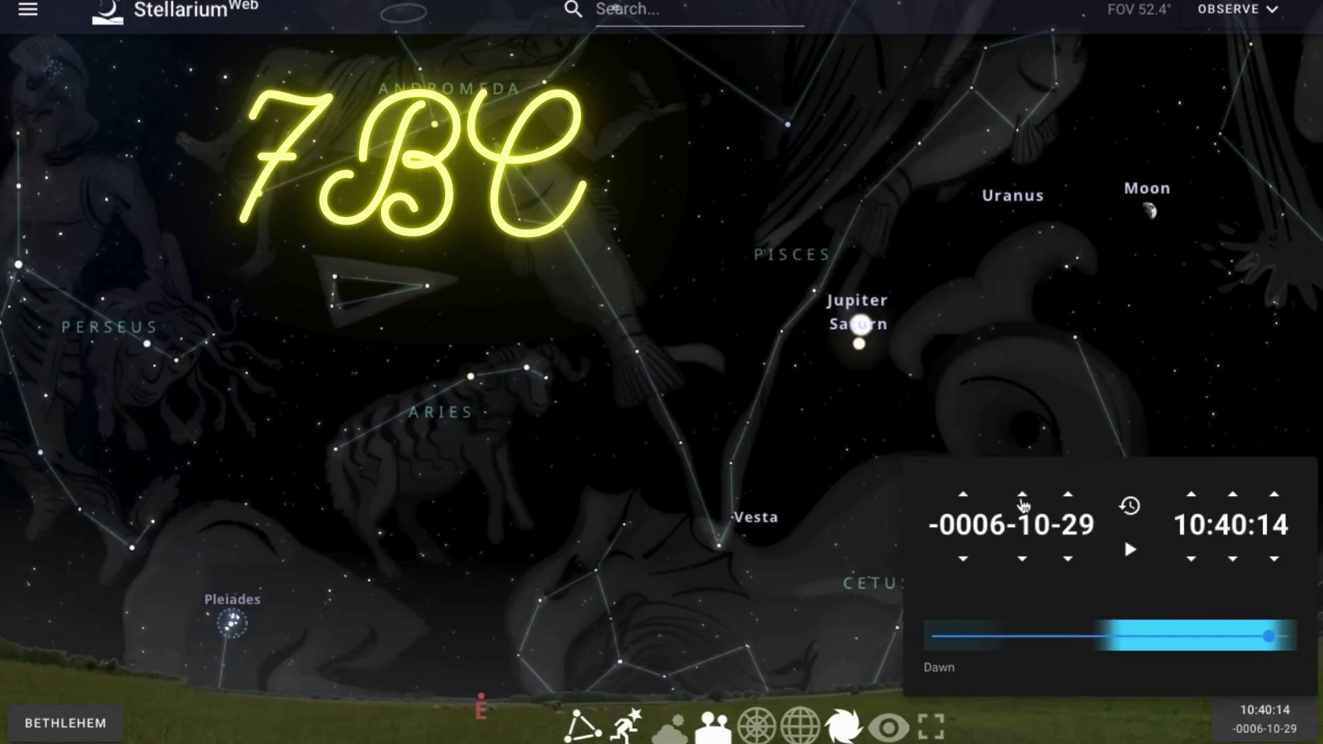
pyautogui.click(1023, 496)
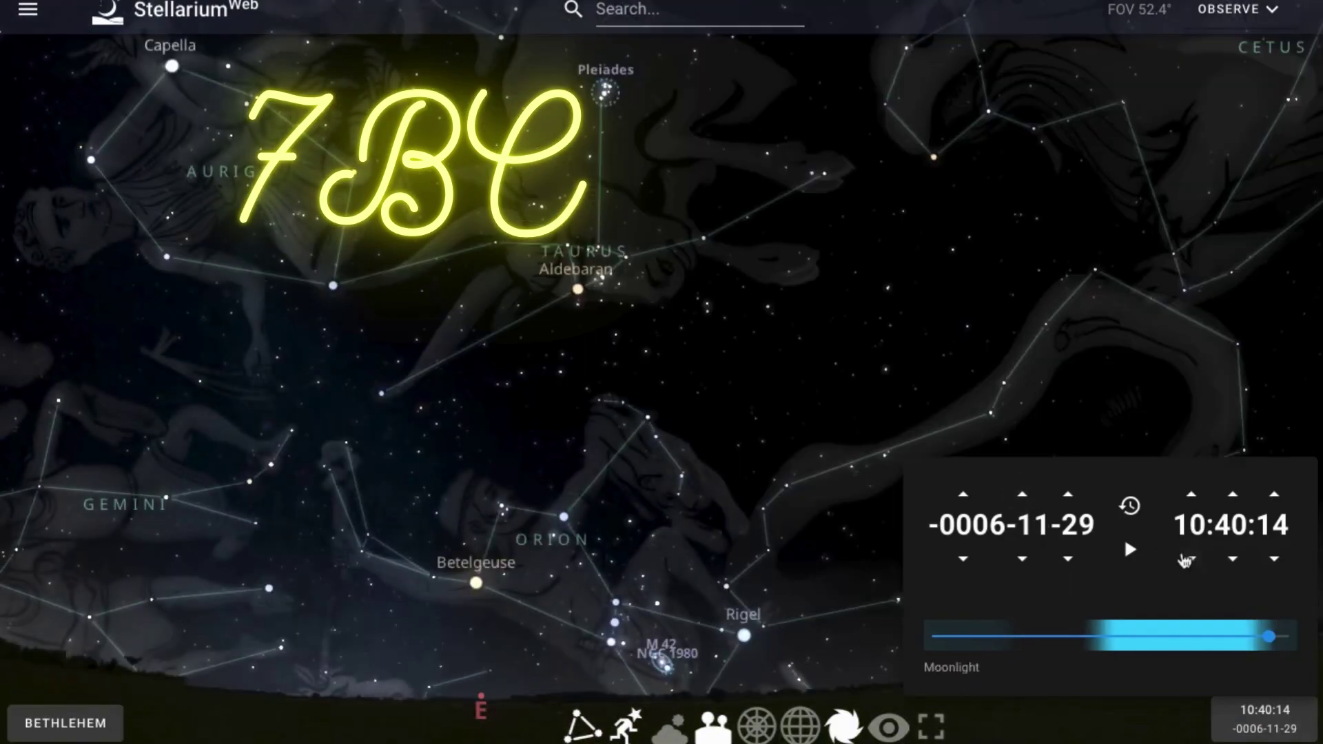
pyautogui.click(1190, 561)
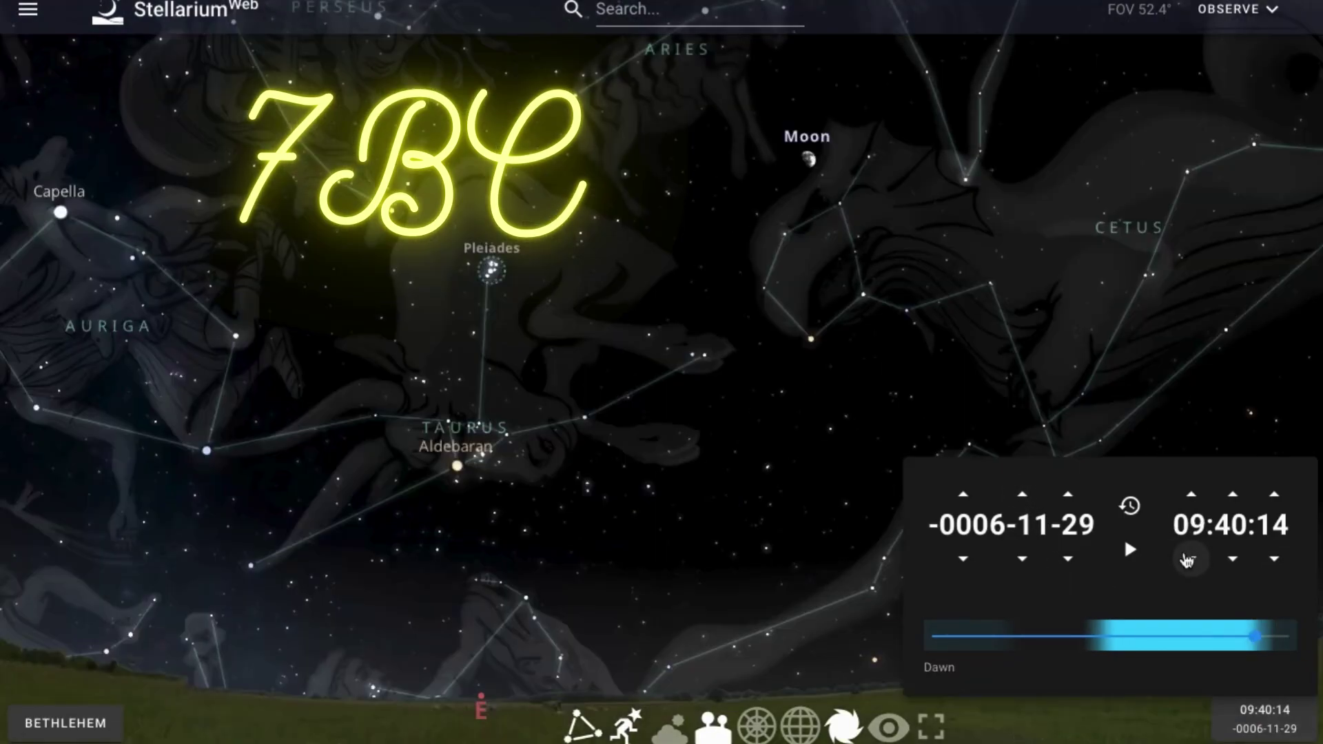
pyautogui.click(1188, 561)
pyautogui.click(1189, 561)
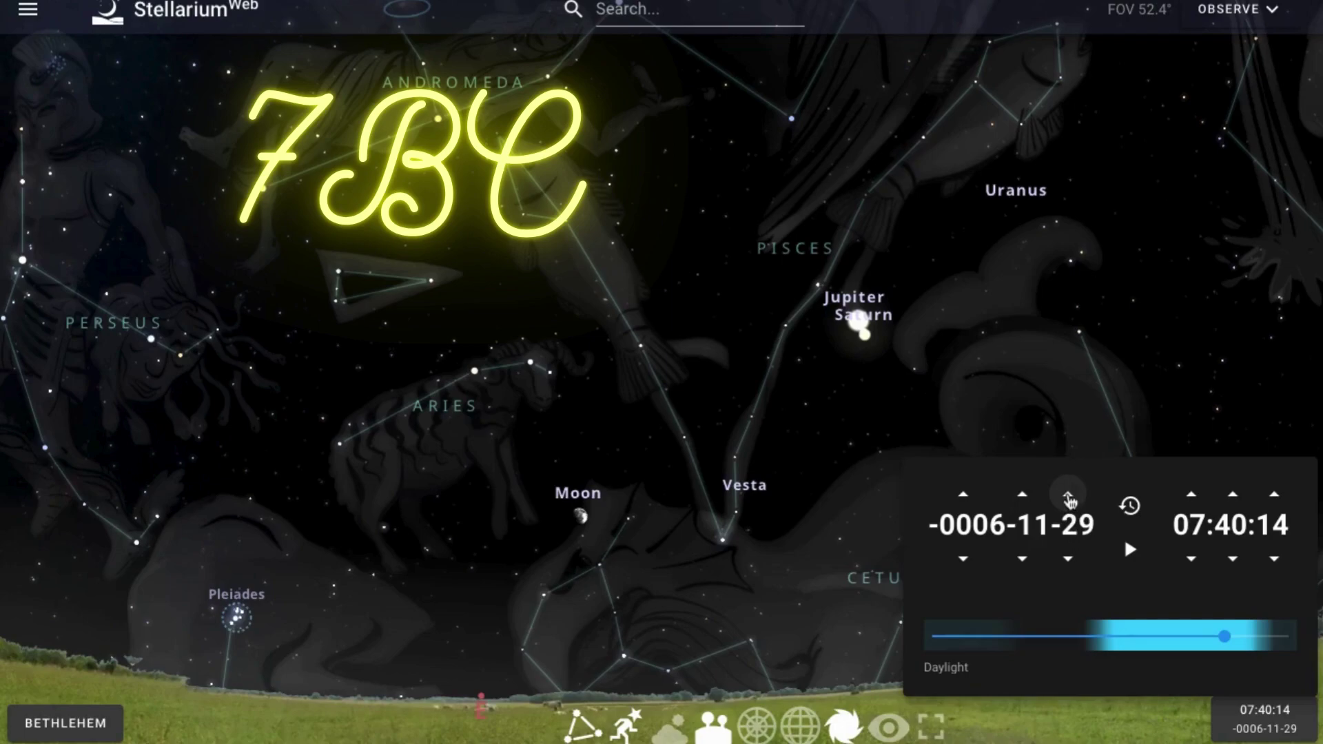
# Advance the date to -0006-12-06 and set the time one hour earlier to 06:40:14.
pyautogui.click(1069, 501)
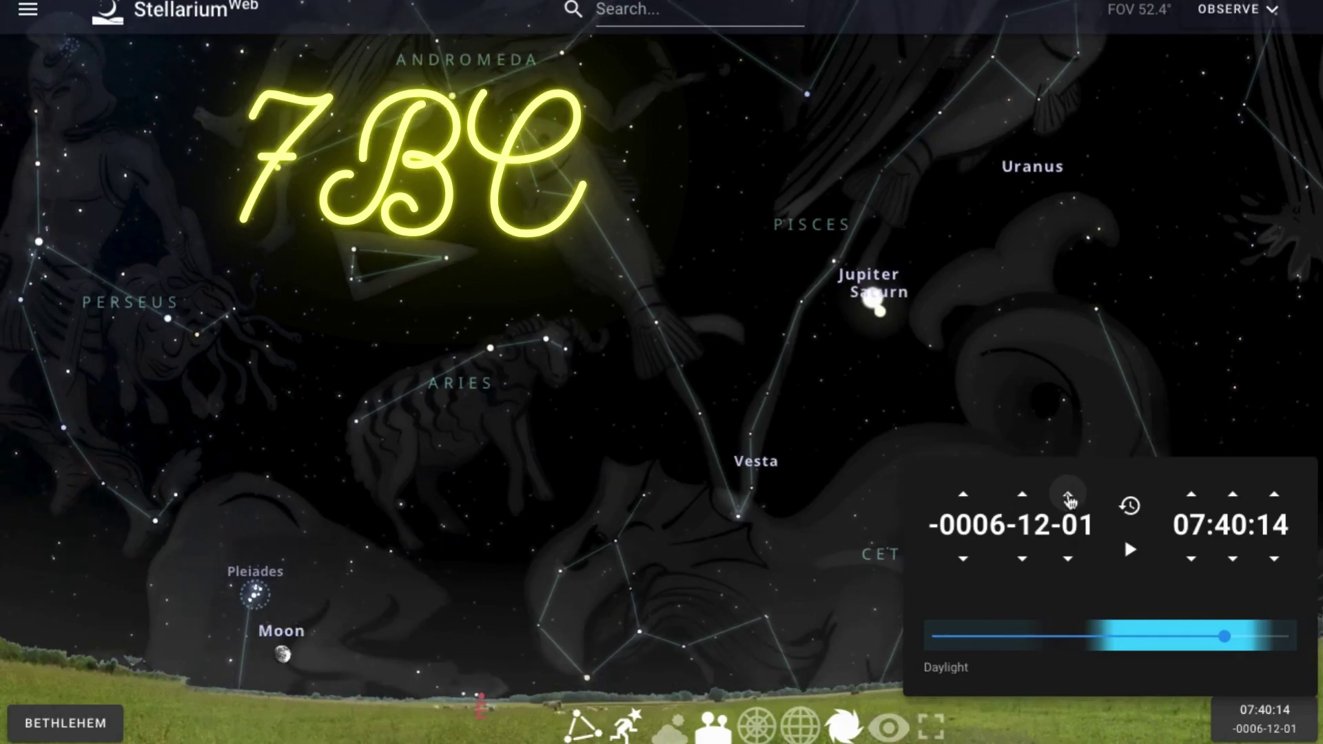
pyautogui.click(1070, 501)
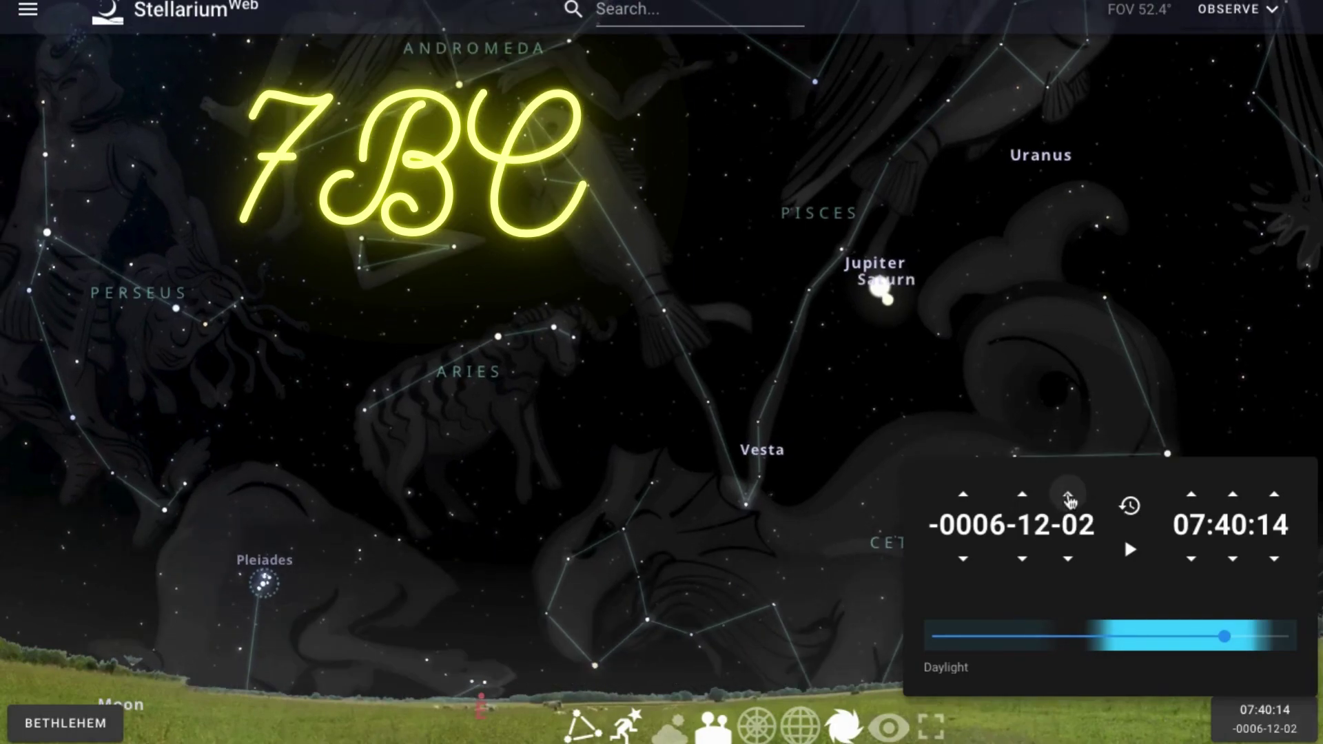
pyautogui.click(1070, 500)
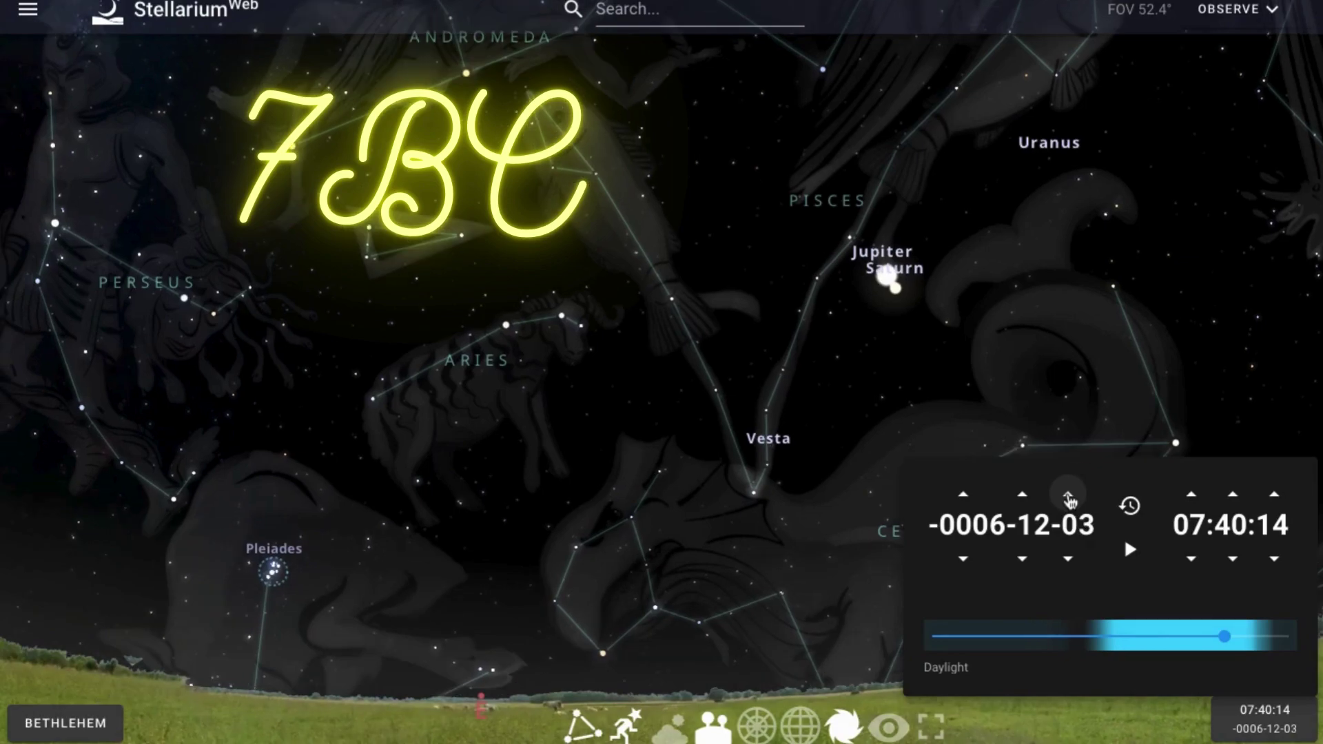
pyautogui.click(1070, 500)
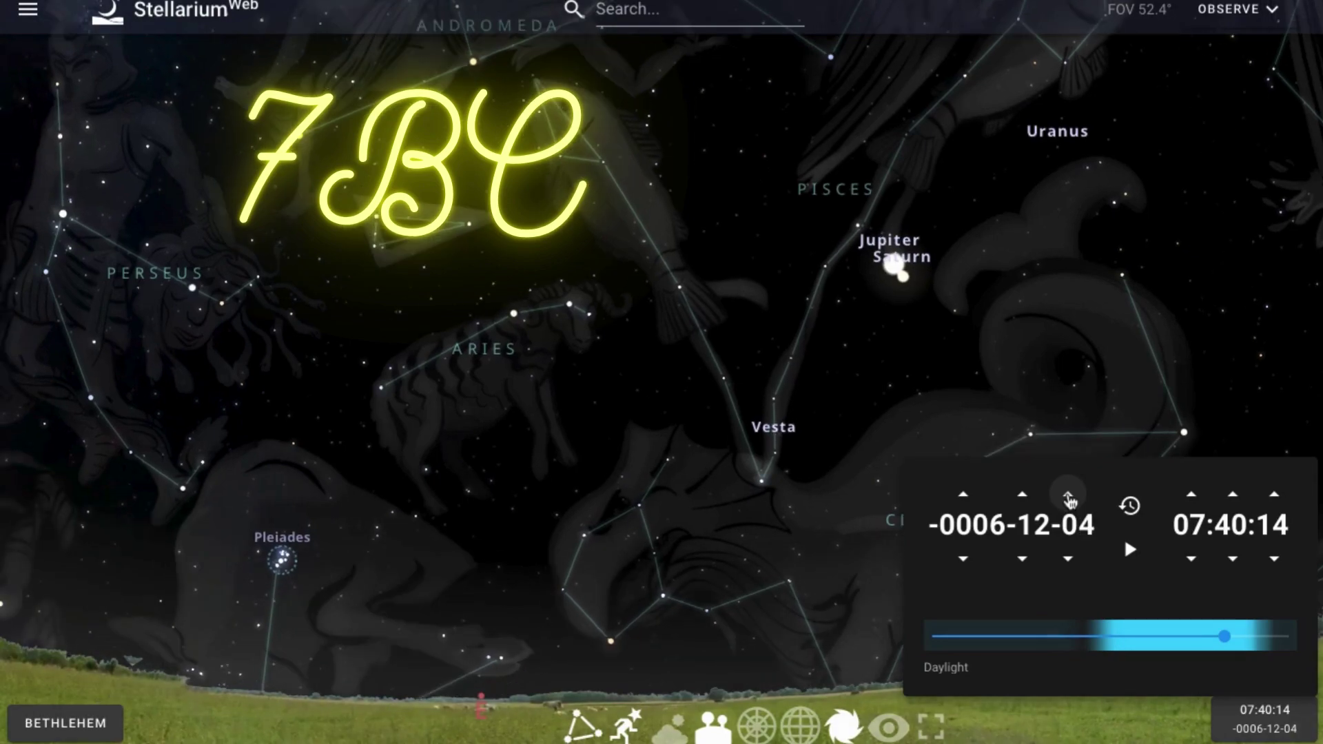
pyautogui.click(1069, 501)
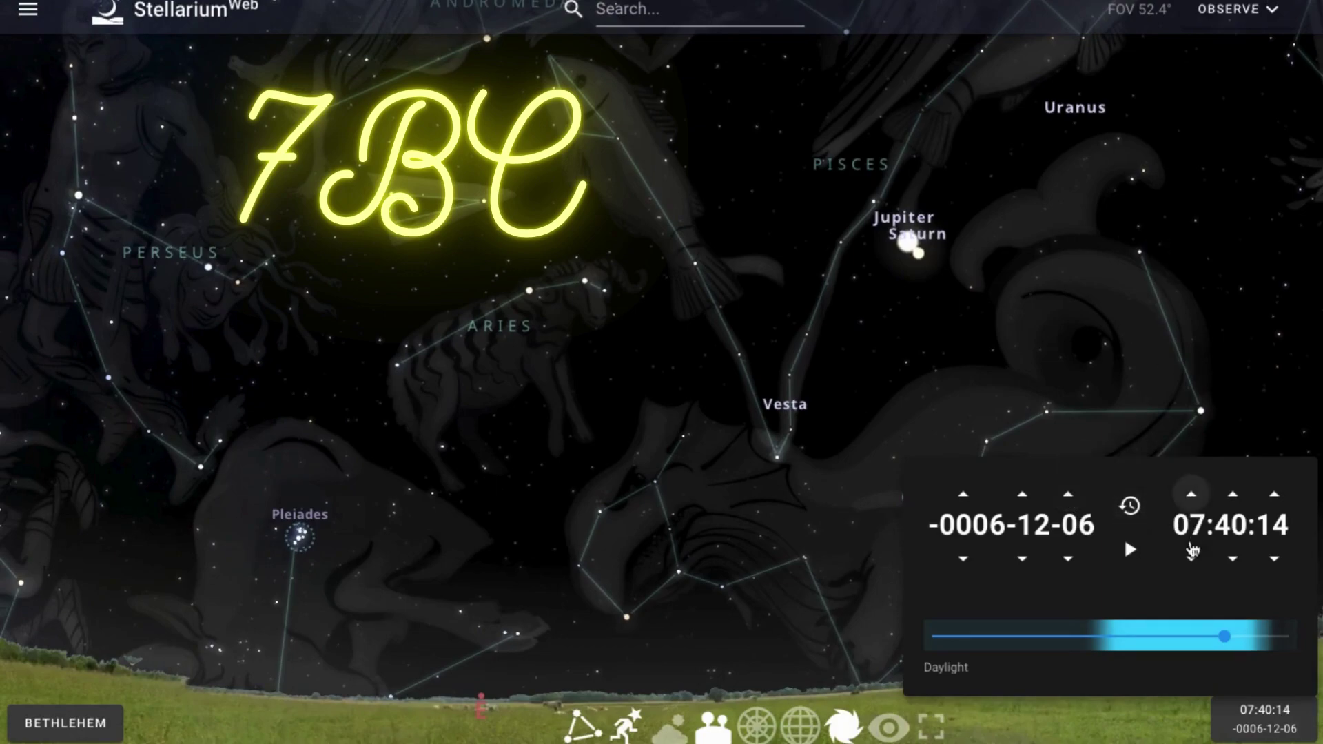
pyautogui.click(1192, 557)
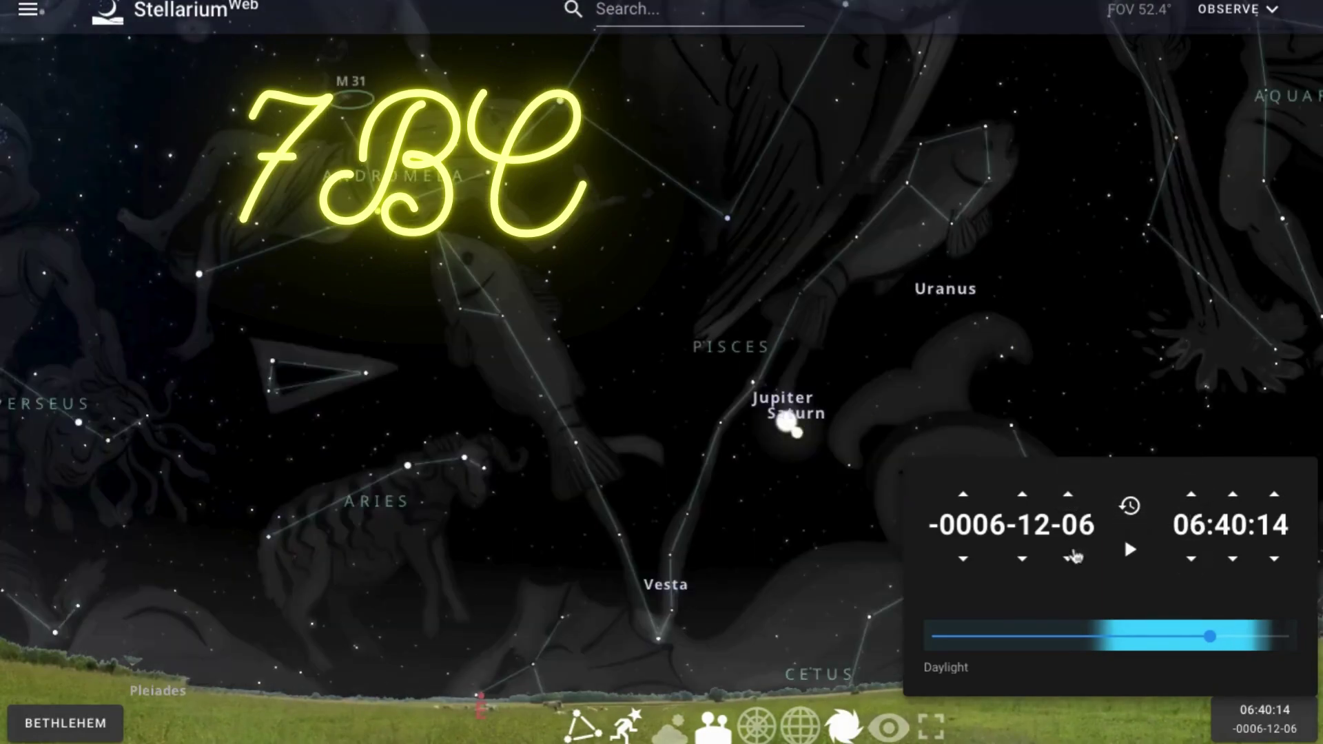
pyautogui.scroll(-1, 959, 406)
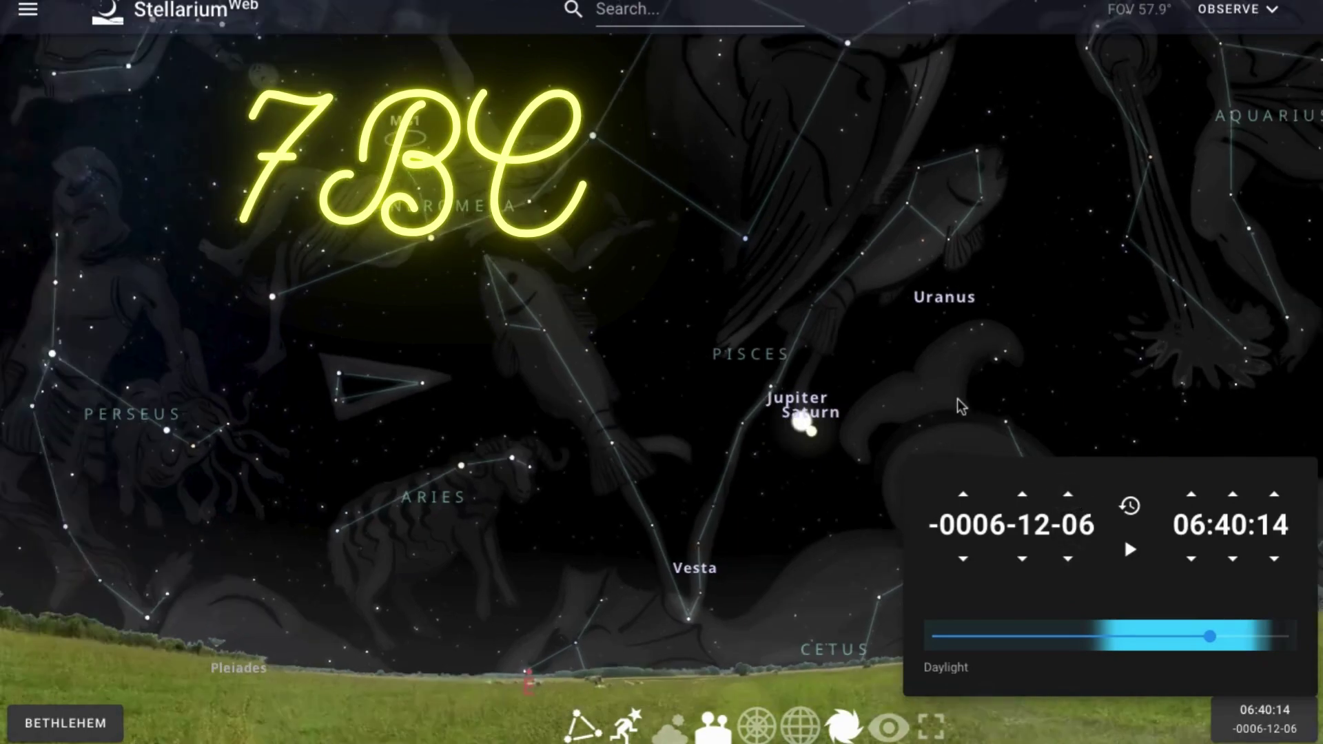
pyautogui.scroll(-2, 960, 406)
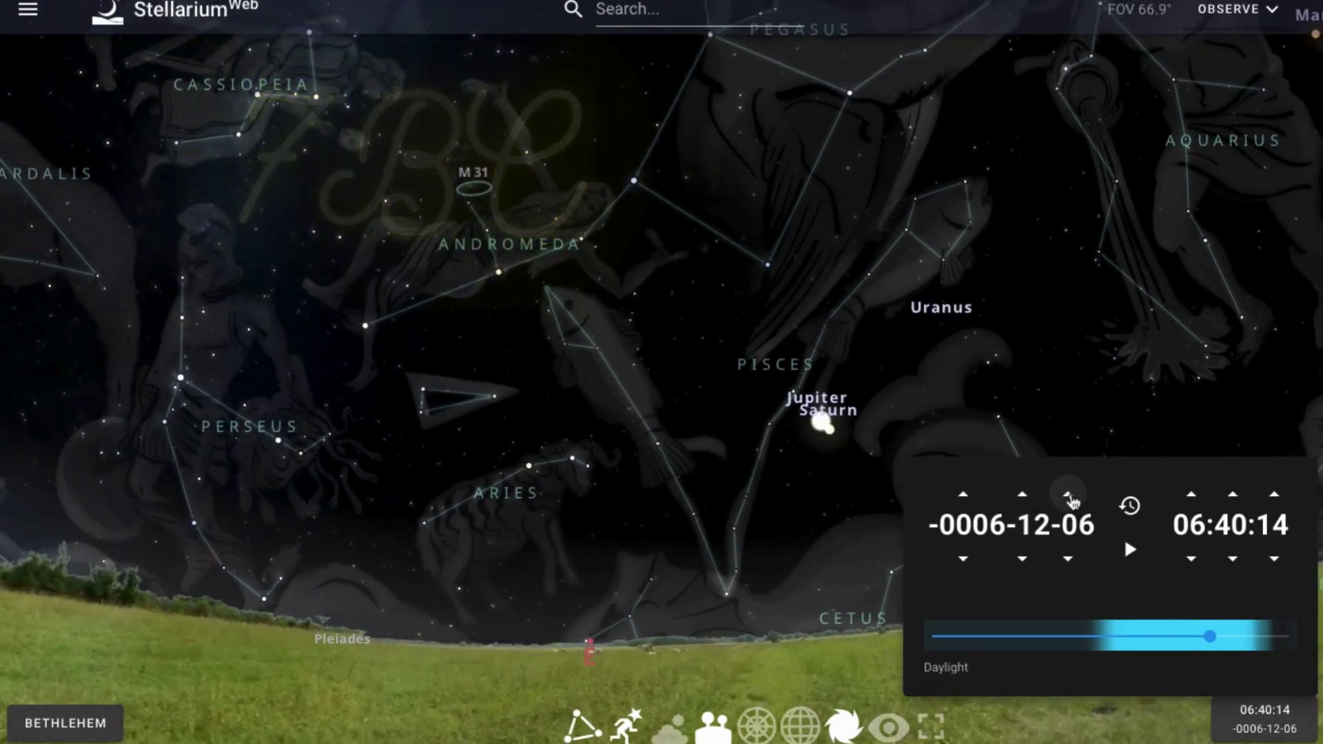